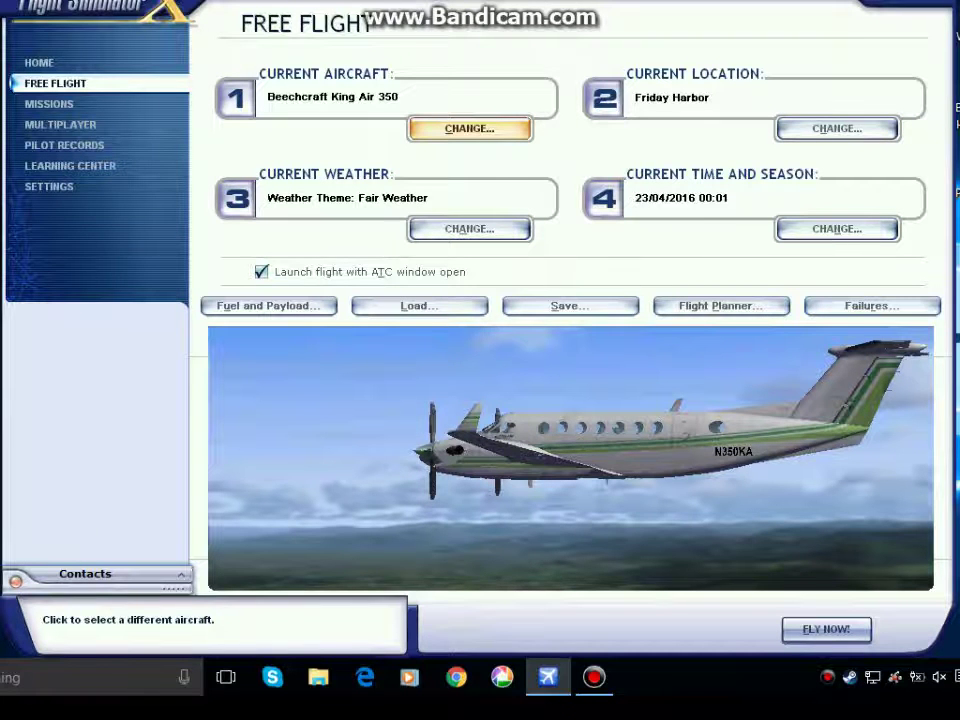
Browse the available aircraft for the free flight and confirm the Beechcraft King Air 350
{"action": "left_click", "coordinate": [469, 128]}
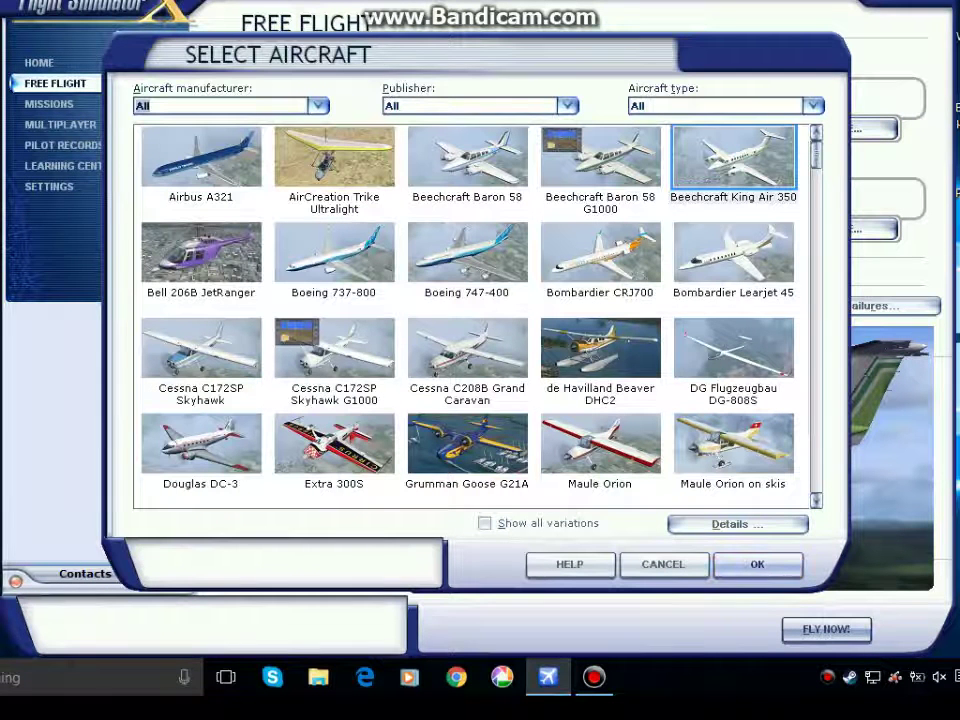
{"action": "scroll", "coordinate": [475, 315], "scroll_direction": "down", "scroll_amount": 2}
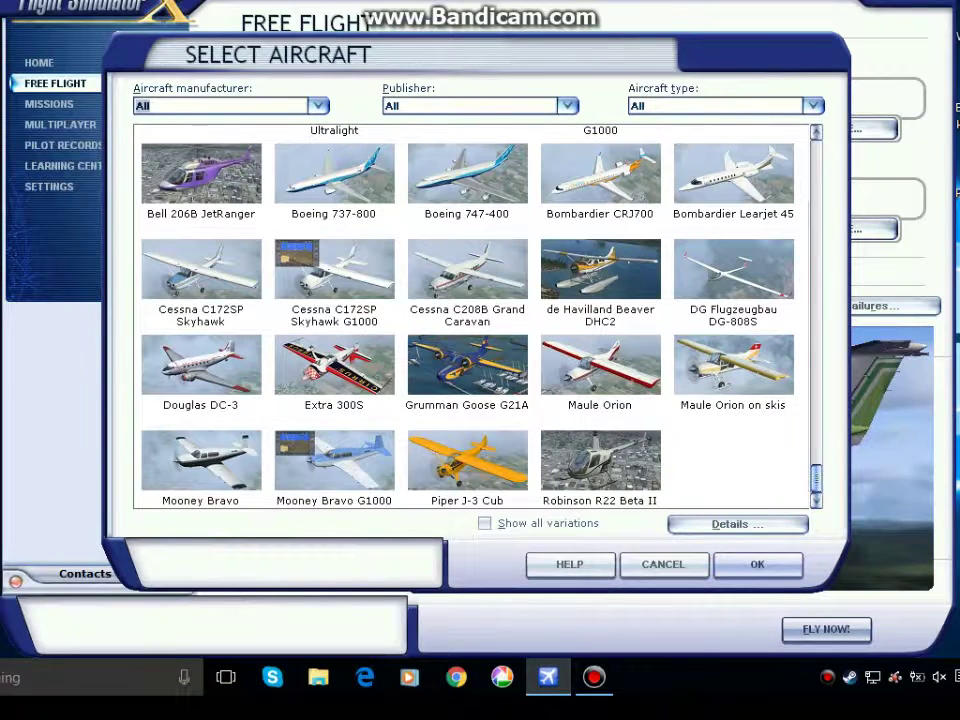
{"action": "scroll", "coordinate": [612, 360], "scroll_direction": "up", "scroll_amount": 2}
{"action": "scroll", "coordinate": [612, 360], "scroll_direction": "up", "scroll_amount": 1}
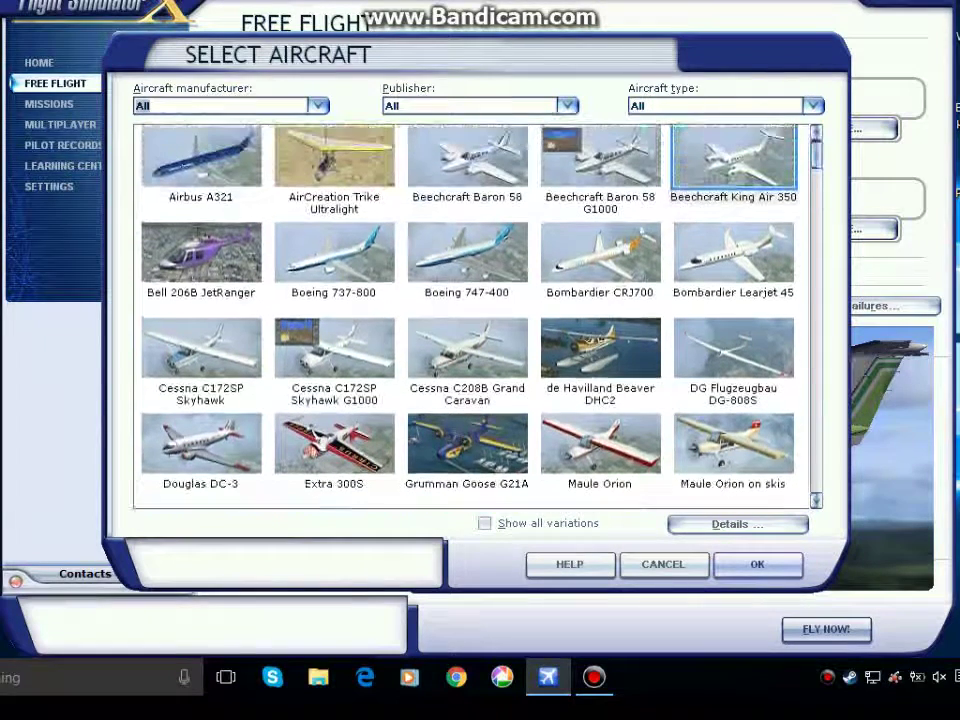
{"action": "left_click", "coordinate": [757, 564]}
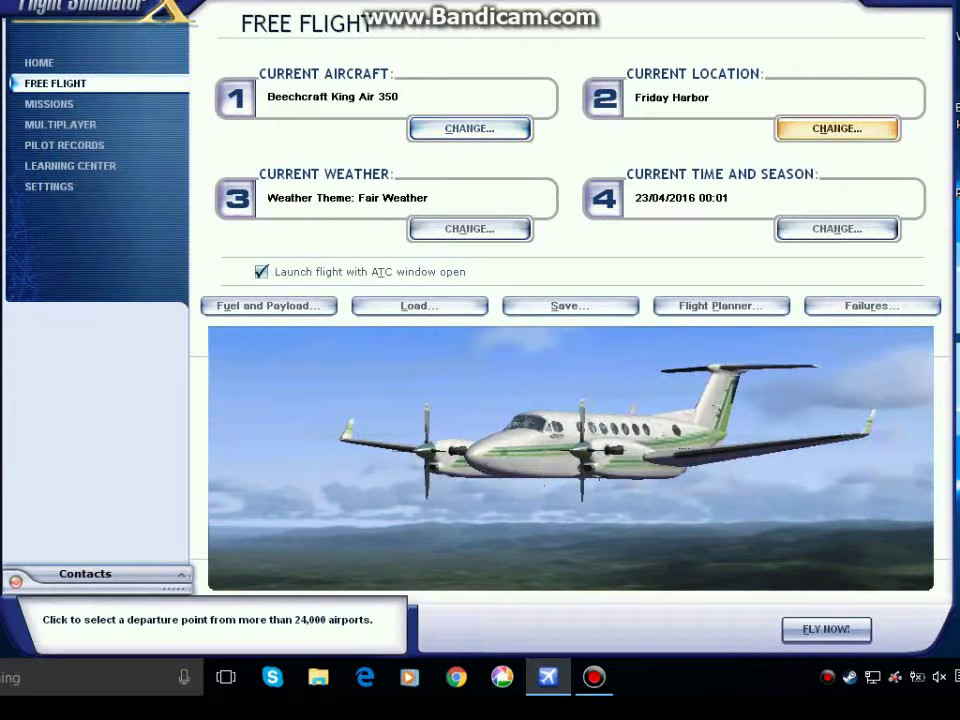
Search the departure airports by the ID "lg" and set the current location to Polikhnitos
{"action": "left_click", "coordinate": [837, 128]}
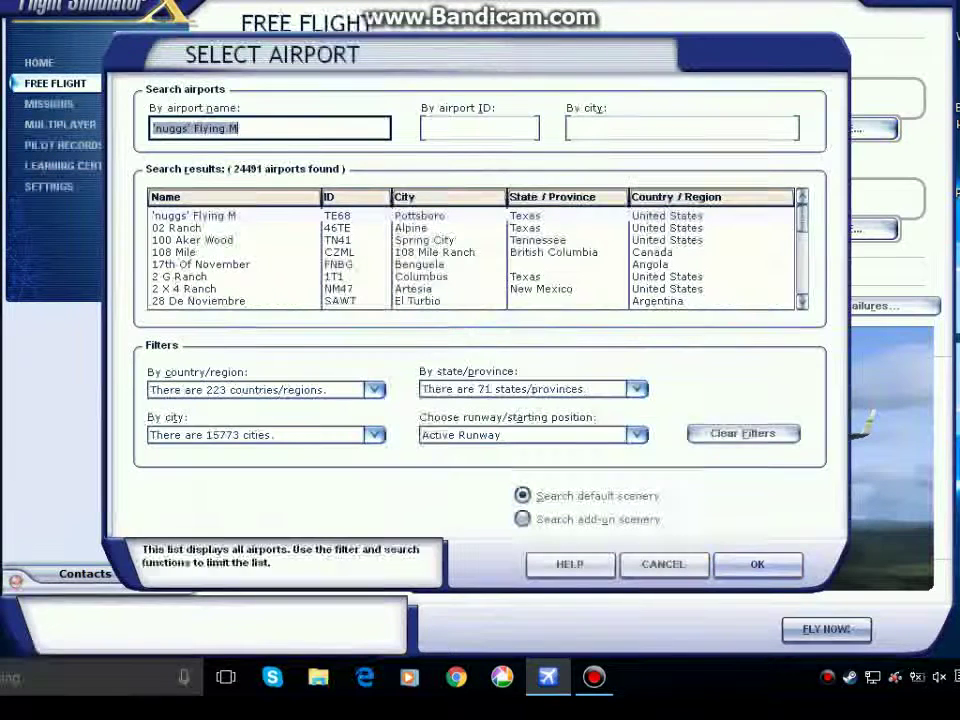
{"action": "left_click", "coordinate": [480, 128]}
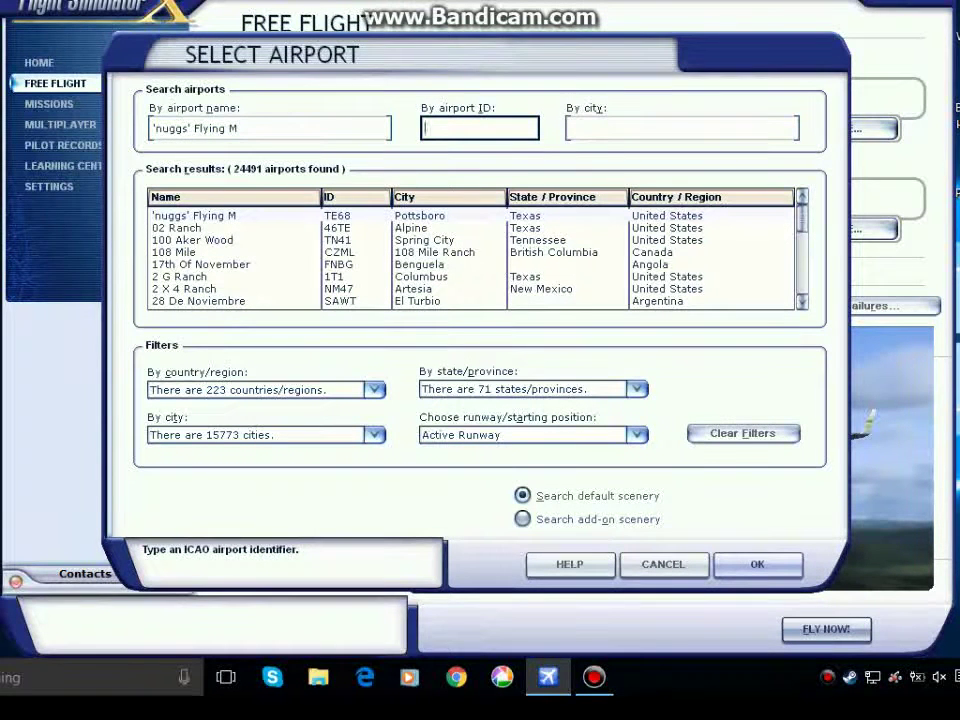
{"action": "type", "text": "lg"}
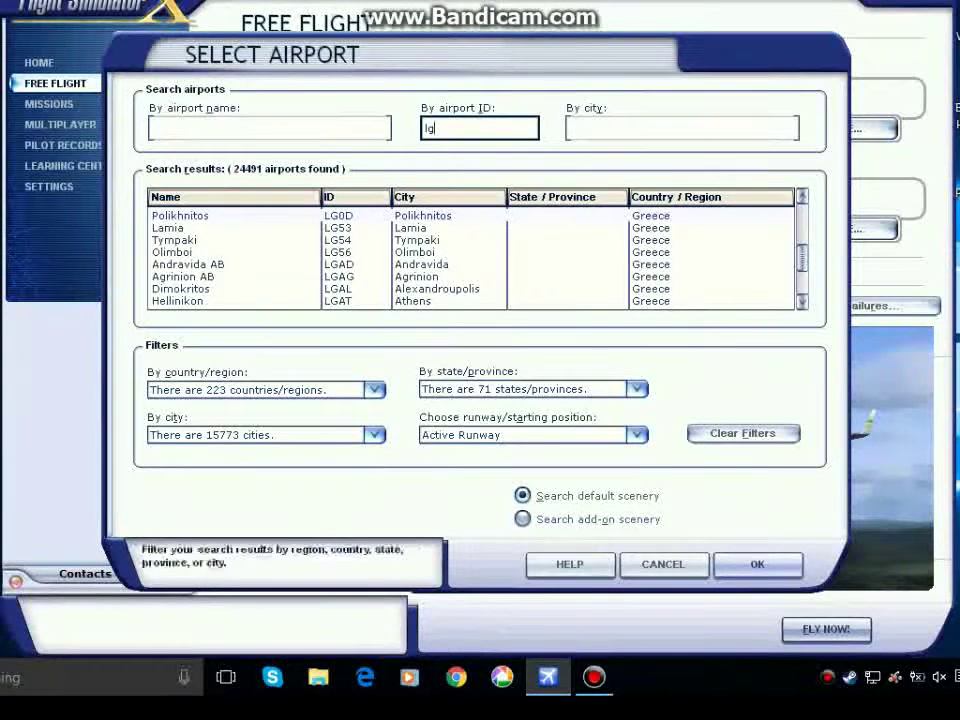
{"action": "scroll", "coordinate": [470, 258], "scroll_direction": "down", "scroll_amount": 5}
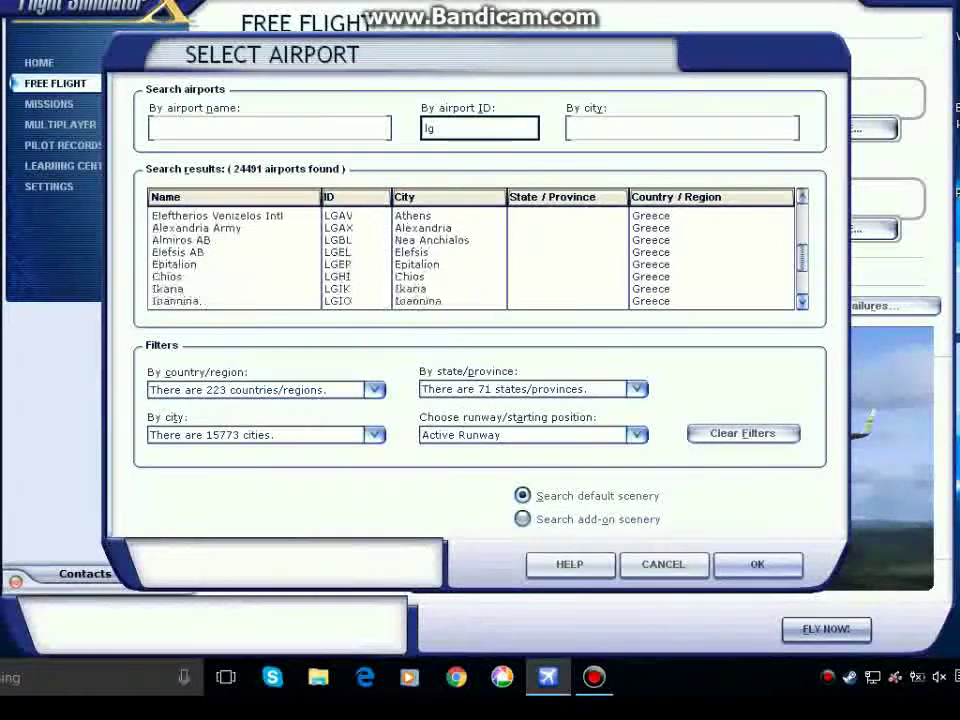
{"action": "scroll", "coordinate": [470, 258], "scroll_direction": "down", "scroll_amount": 5}
{"action": "scroll", "coordinate": [470, 258], "scroll_direction": "down", "scroll_amount": 1}
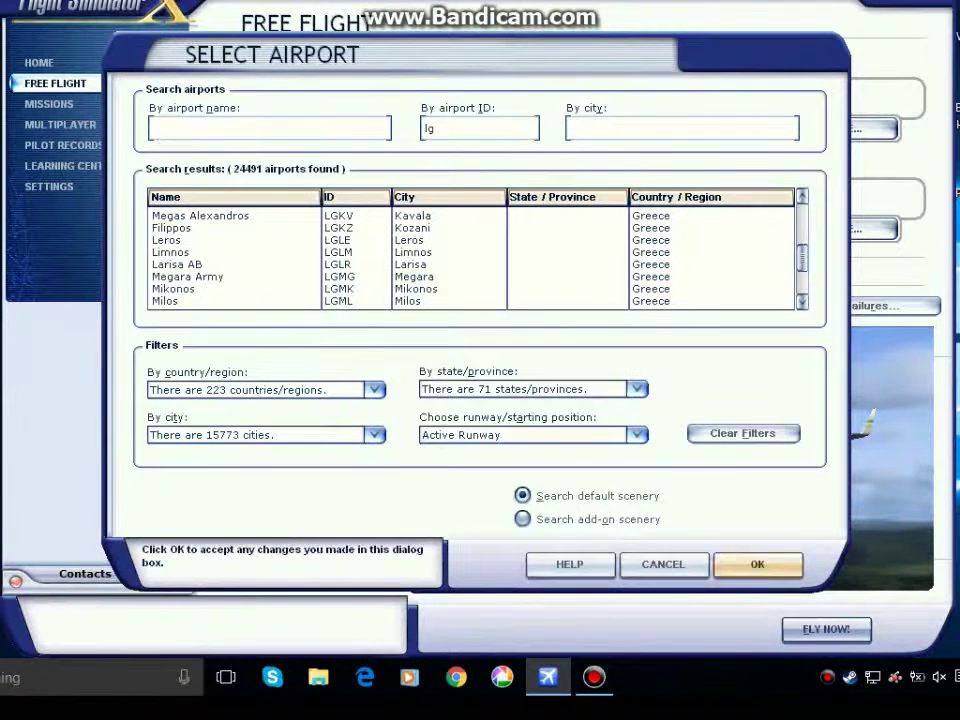
{"action": "left_click", "coordinate": [757, 564]}
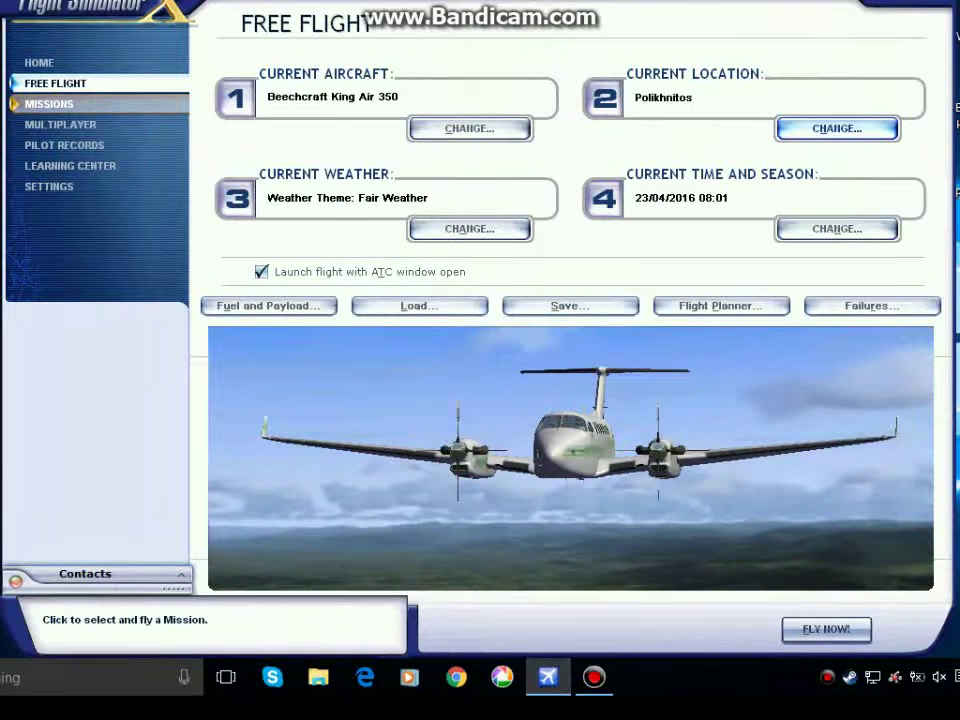
Review the missions list with its category and skill level filters, keeping All Categories and All Skill Levels
{"action": "left_click", "coordinate": [48, 104]}
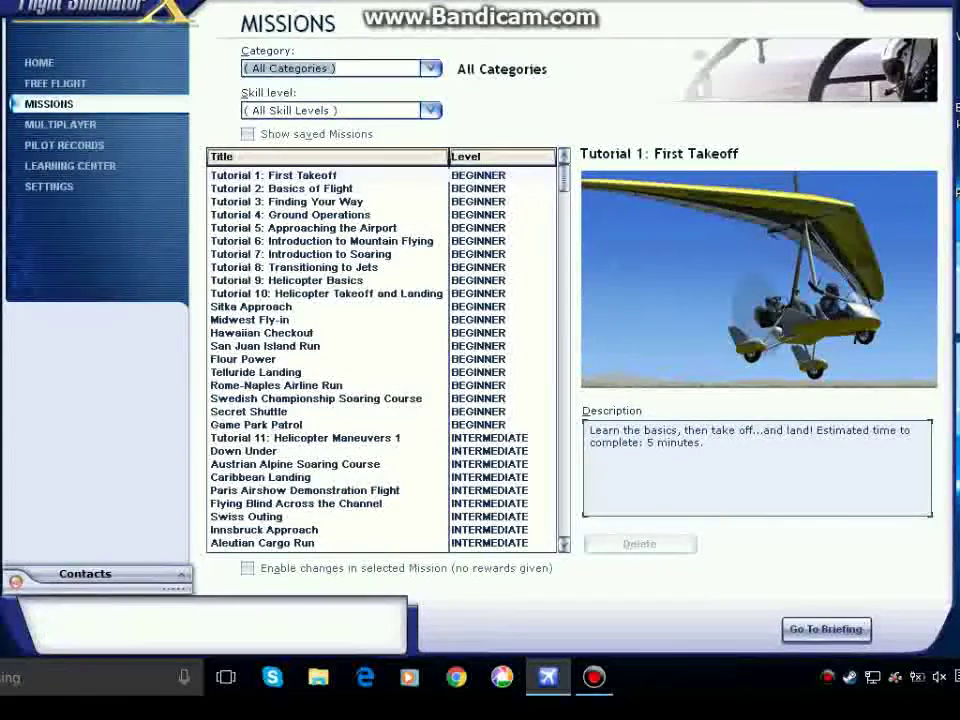
{"action": "scroll", "coordinate": [380, 360], "scroll_direction": "down", "scroll_amount": 4}
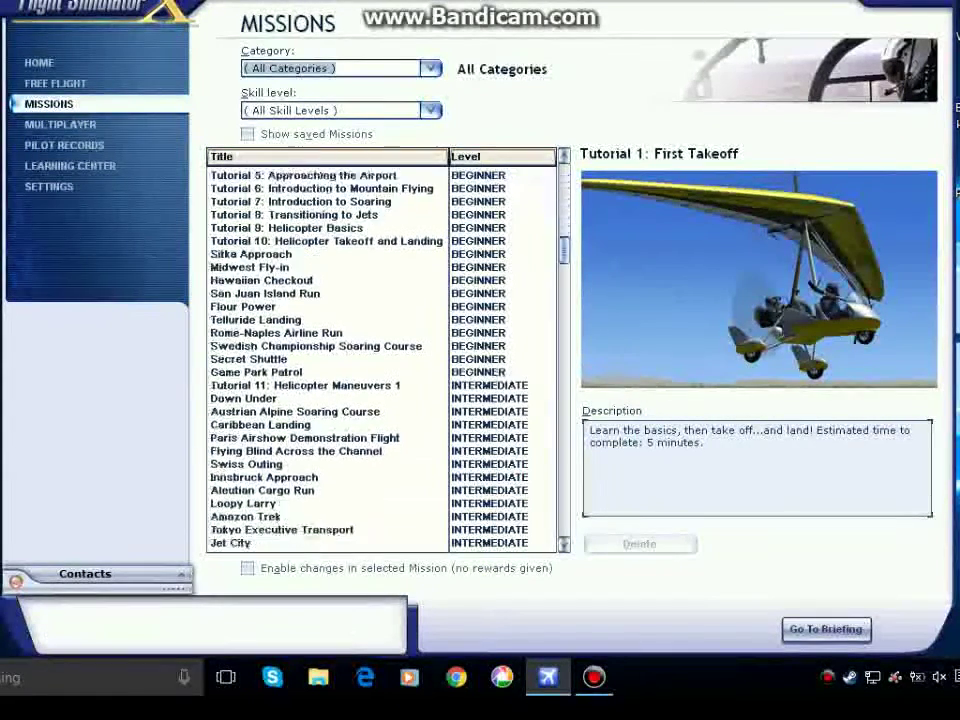
{"action": "scroll", "coordinate": [380, 360], "scroll_direction": "down", "scroll_amount": 6}
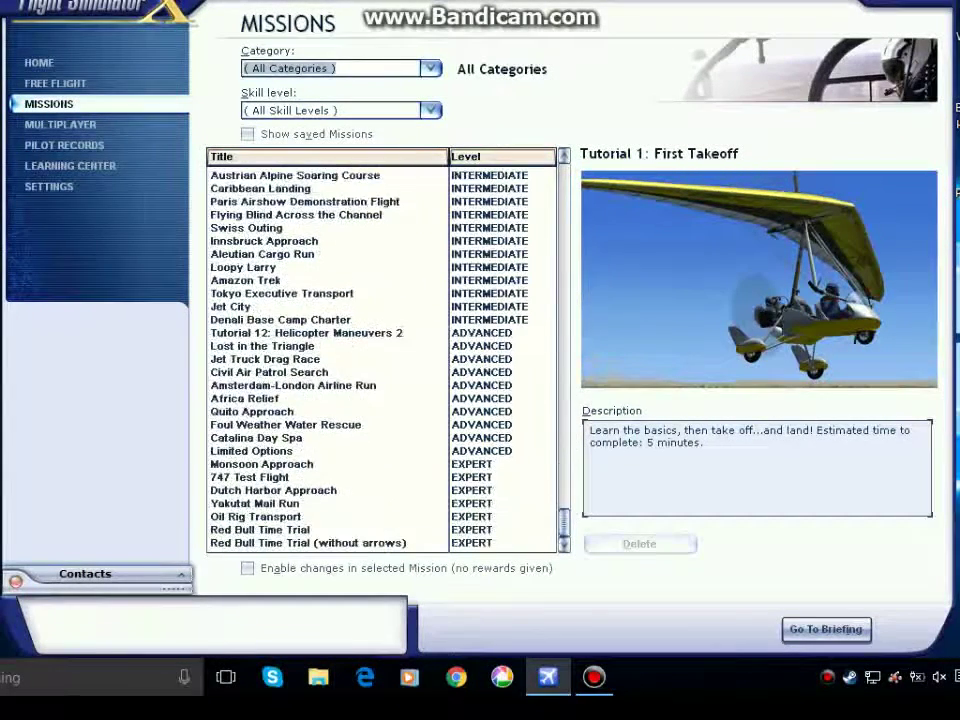
{"action": "left_click", "coordinate": [340, 68]}
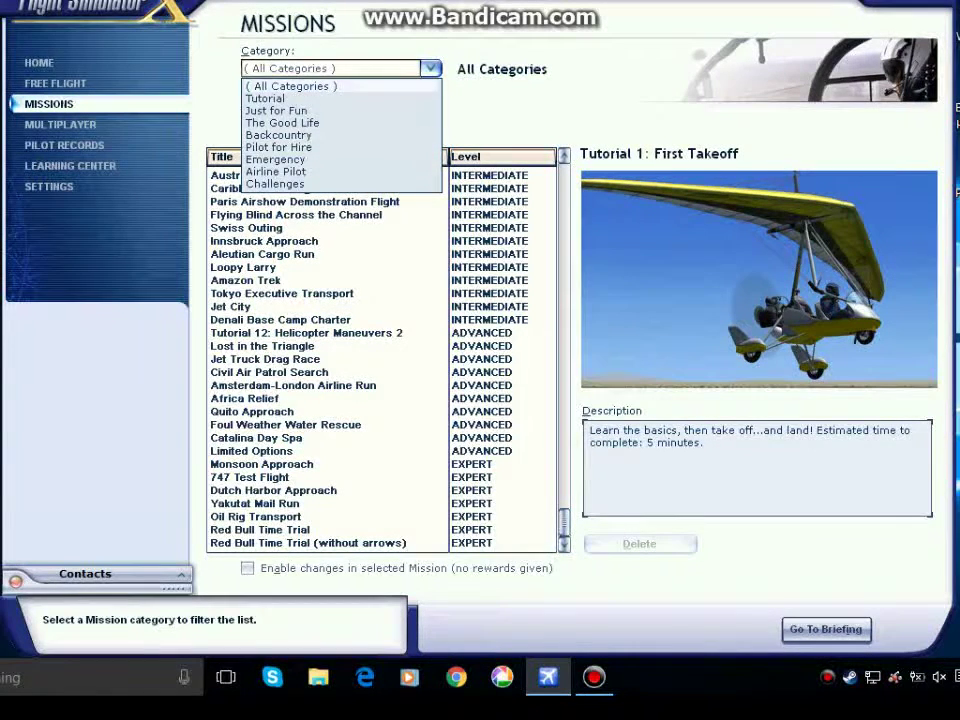
{"action": "left_click", "coordinate": [290, 86]}
{"action": "left_click", "coordinate": [340, 110]}
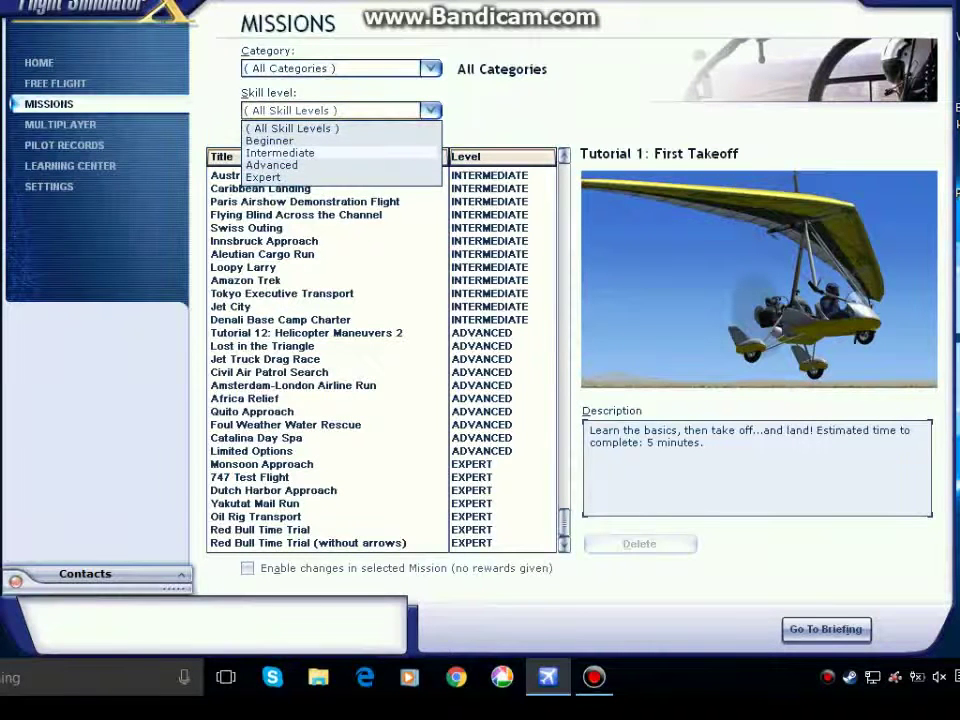
{"action": "left_click", "coordinate": [292, 128]}
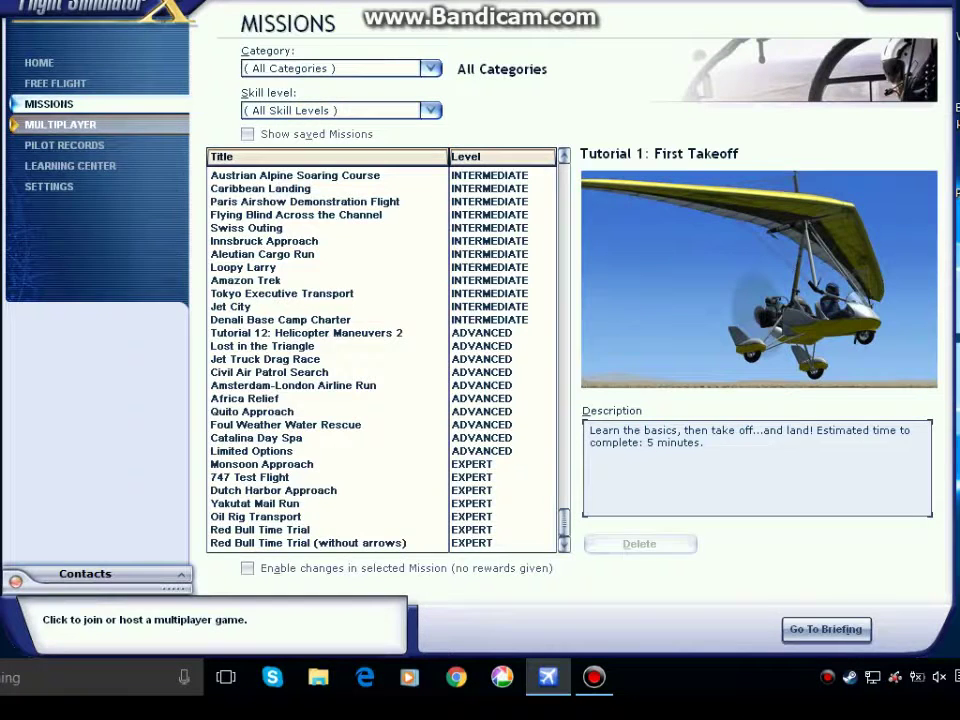
View the multiplayer sign-in page, and look through the rewards, logbook and photos in the pilot records
{"action": "left_click", "coordinate": [60, 124]}
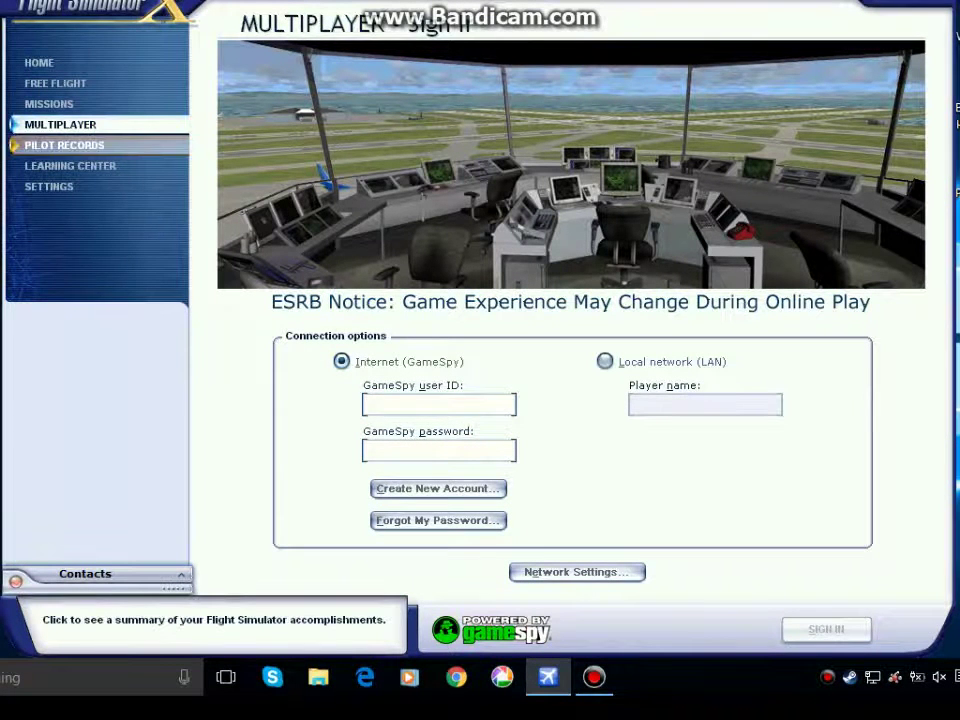
{"action": "left_click", "coordinate": [64, 145]}
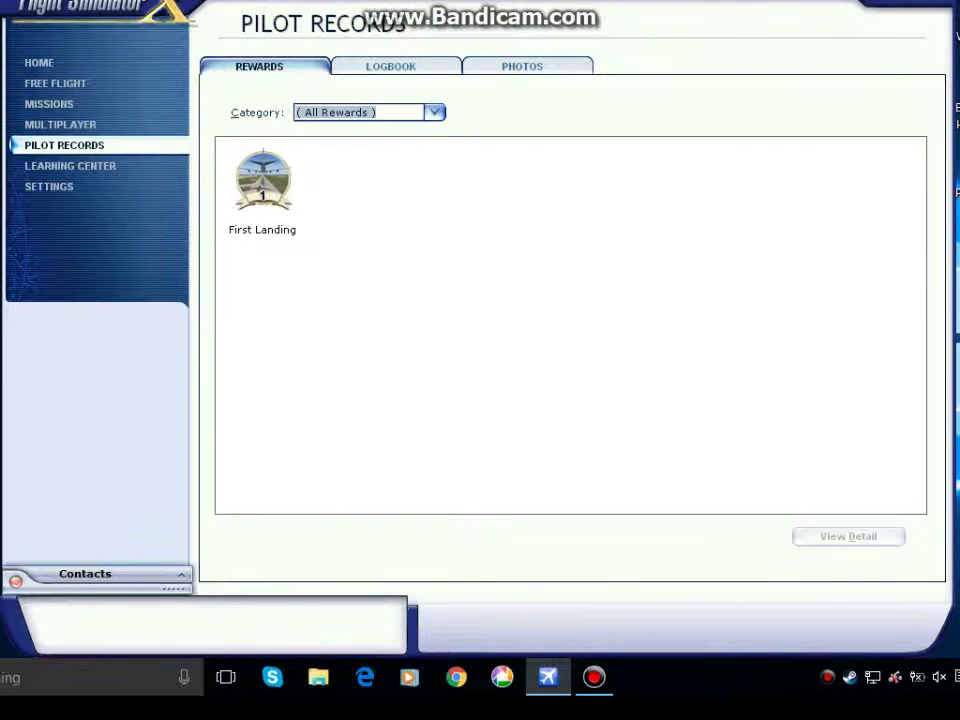
{"action": "left_click", "coordinate": [390, 66]}
{"action": "left_click", "coordinate": [522, 66]}
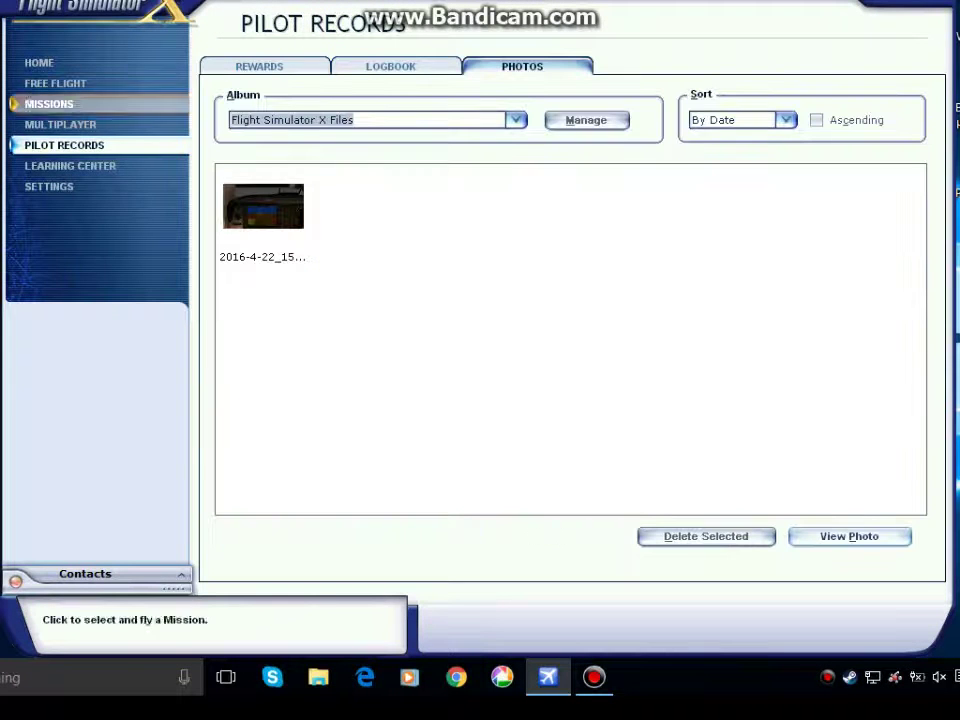
Look through the Learning Center's key topics, site map and alphabetical index
{"action": "left_click", "coordinate": [70, 165]}
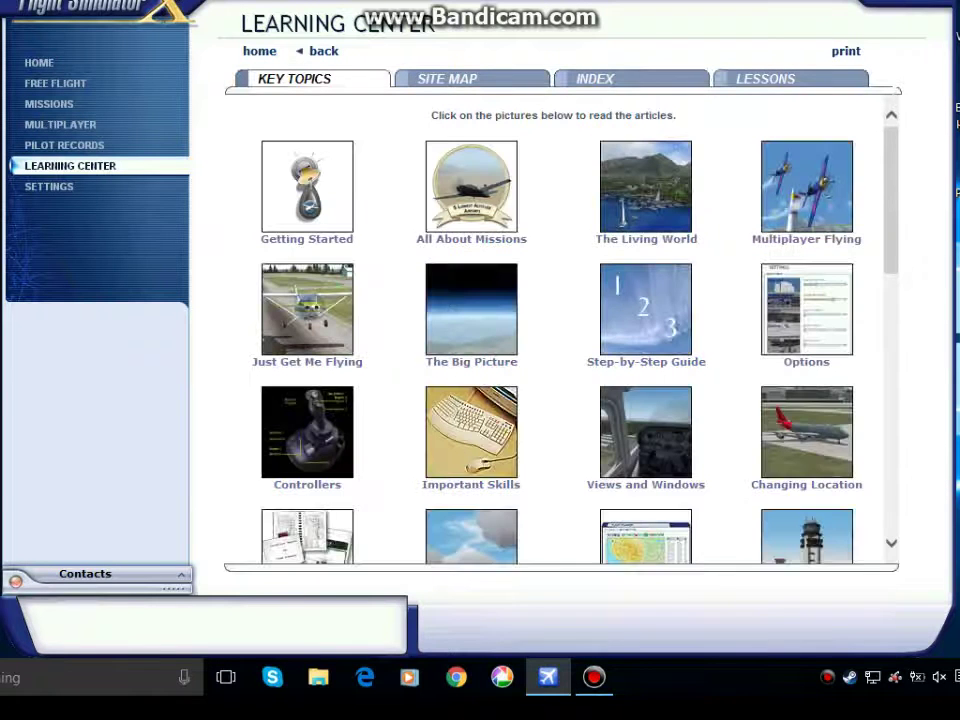
{"action": "scroll", "coordinate": [560, 330], "scroll_direction": "down", "scroll_amount": 10}
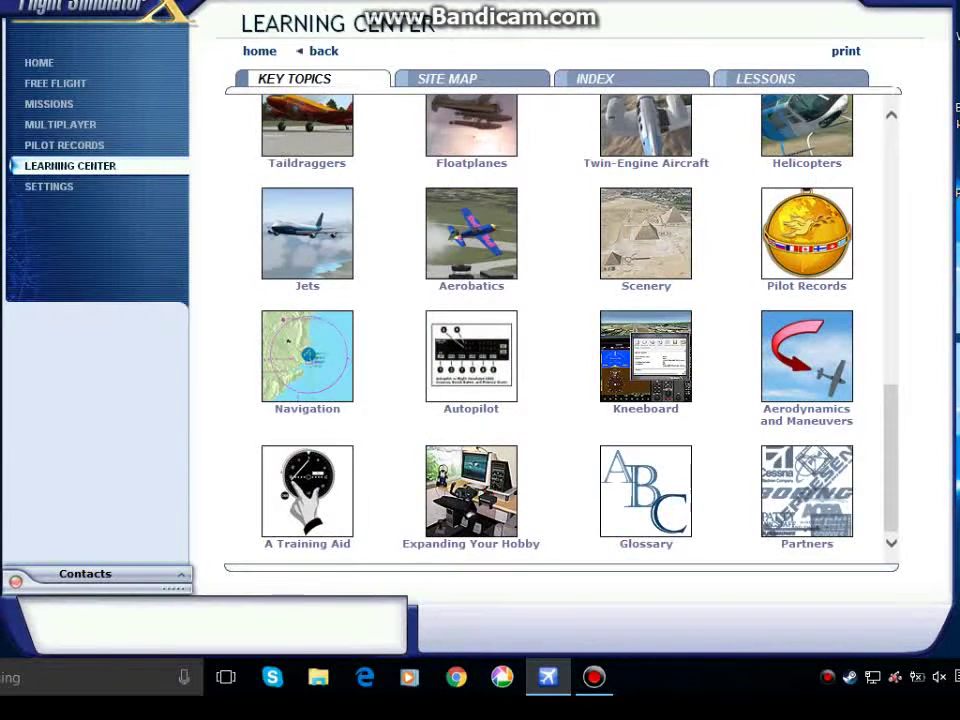
{"action": "scroll", "coordinate": [560, 330], "scroll_direction": "up", "scroll_amount": 5}
{"action": "scroll", "coordinate": [560, 330], "scroll_direction": "up", "scroll_amount": 3}
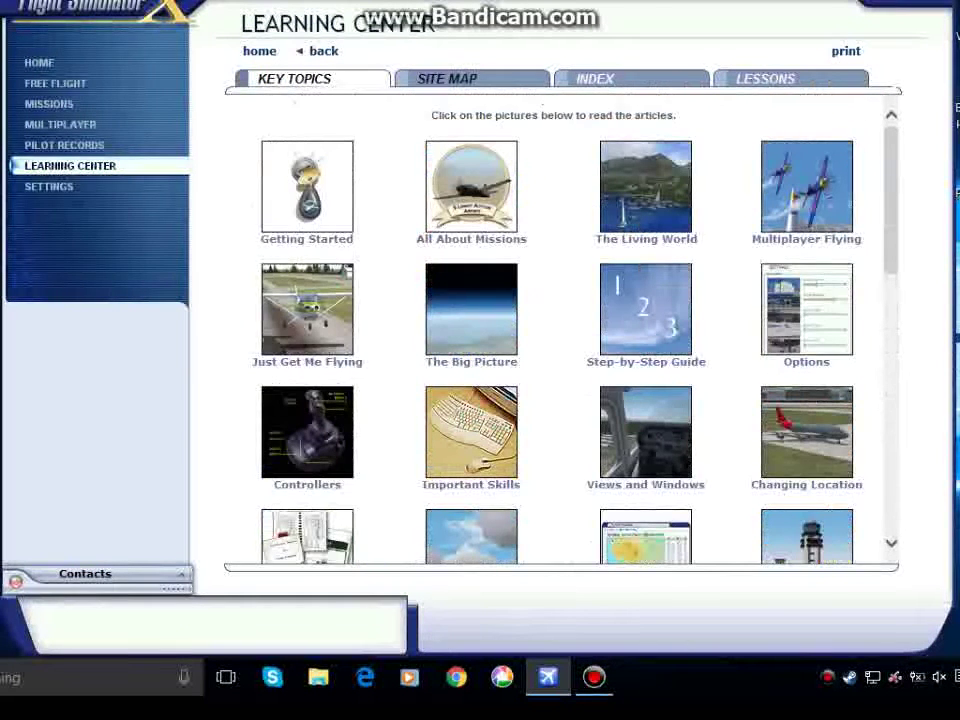
{"action": "left_click", "coordinate": [447, 78]}
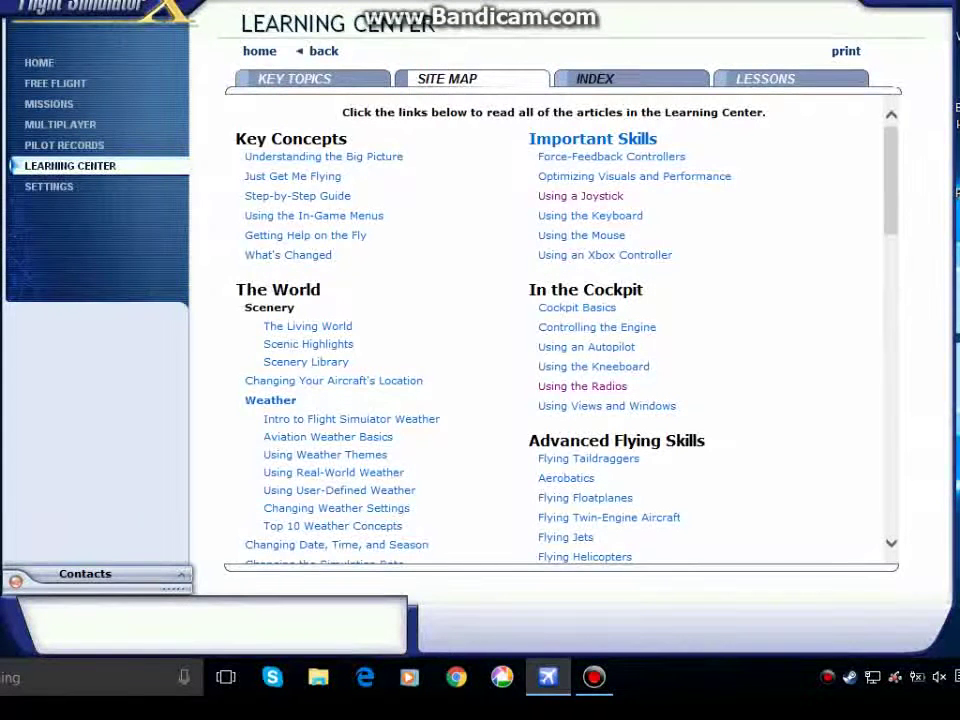
{"action": "left_click", "coordinate": [595, 78]}
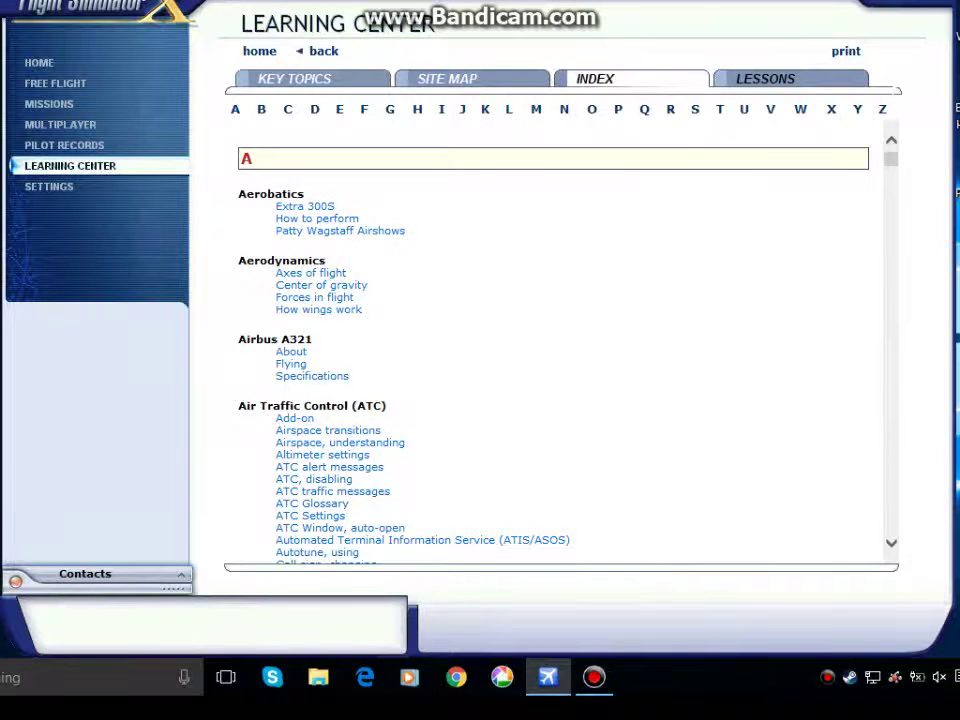
Review the Learning Center's flying lessons and open the Student Pilot Lessons Overview
{"action": "left_click", "coordinate": [765, 78]}
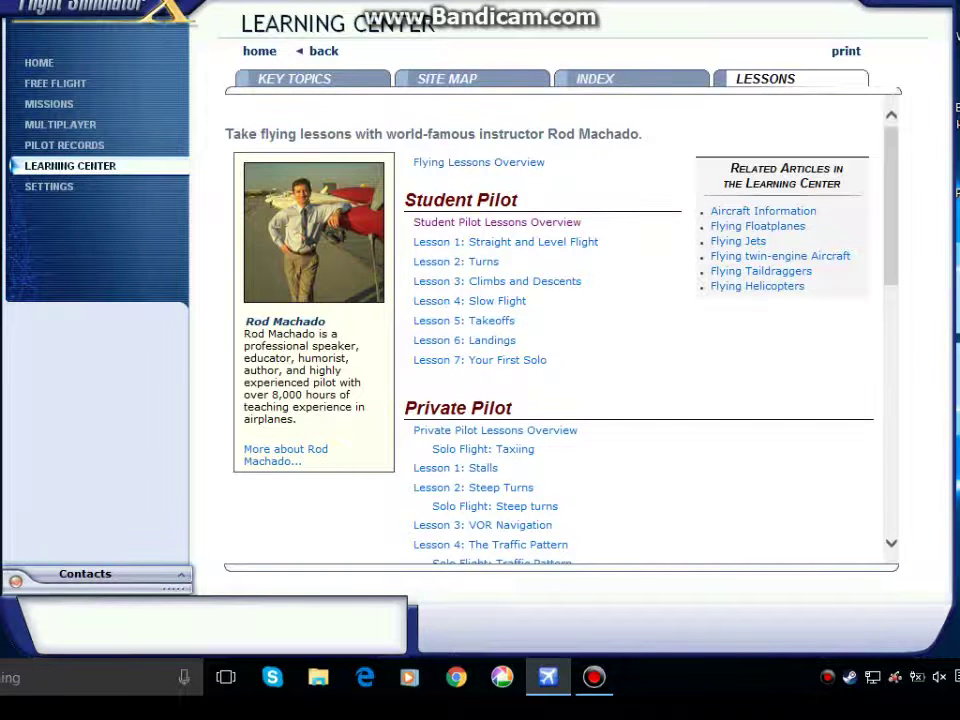
{"action": "scroll", "coordinate": [560, 330], "scroll_direction": "down", "scroll_amount": 15}
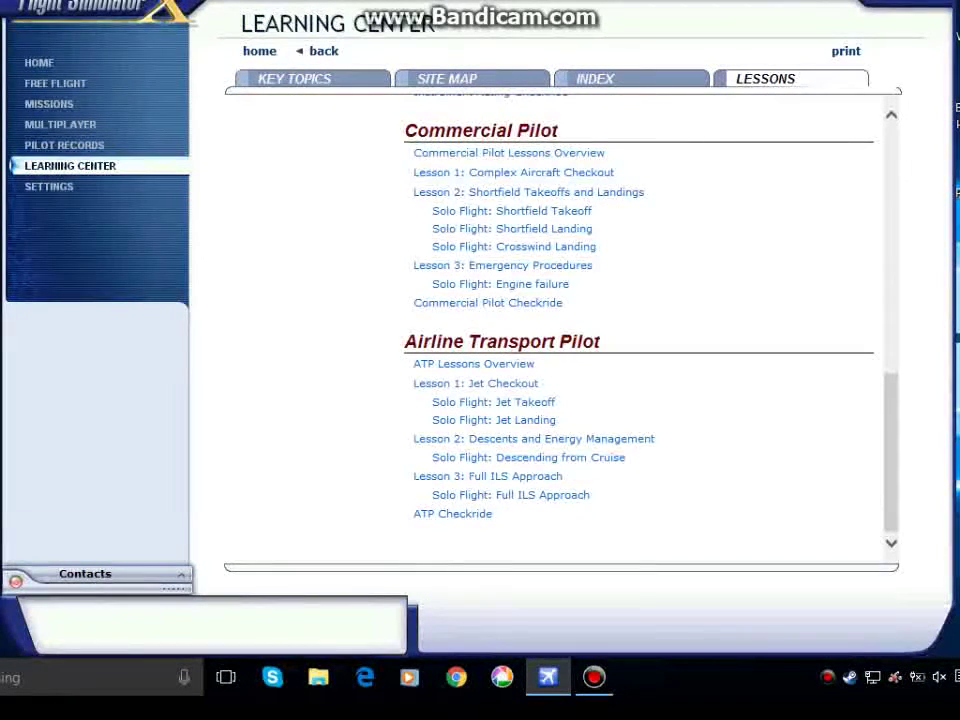
{"action": "scroll", "coordinate": [560, 330], "scroll_direction": "up", "scroll_amount": 15}
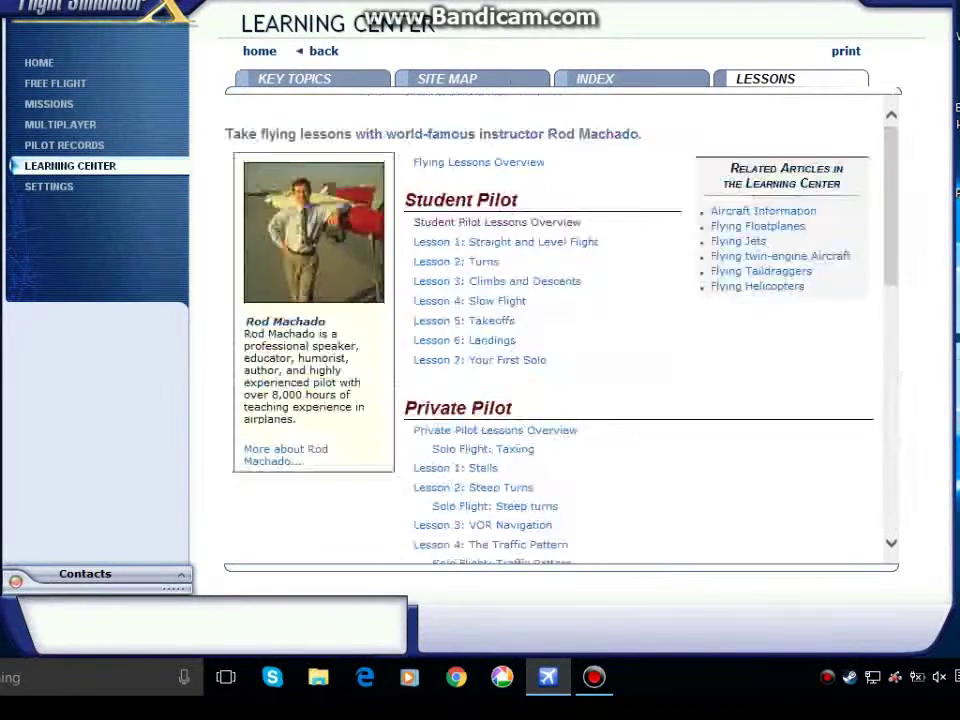
{"action": "left_click", "coordinate": [497, 222]}
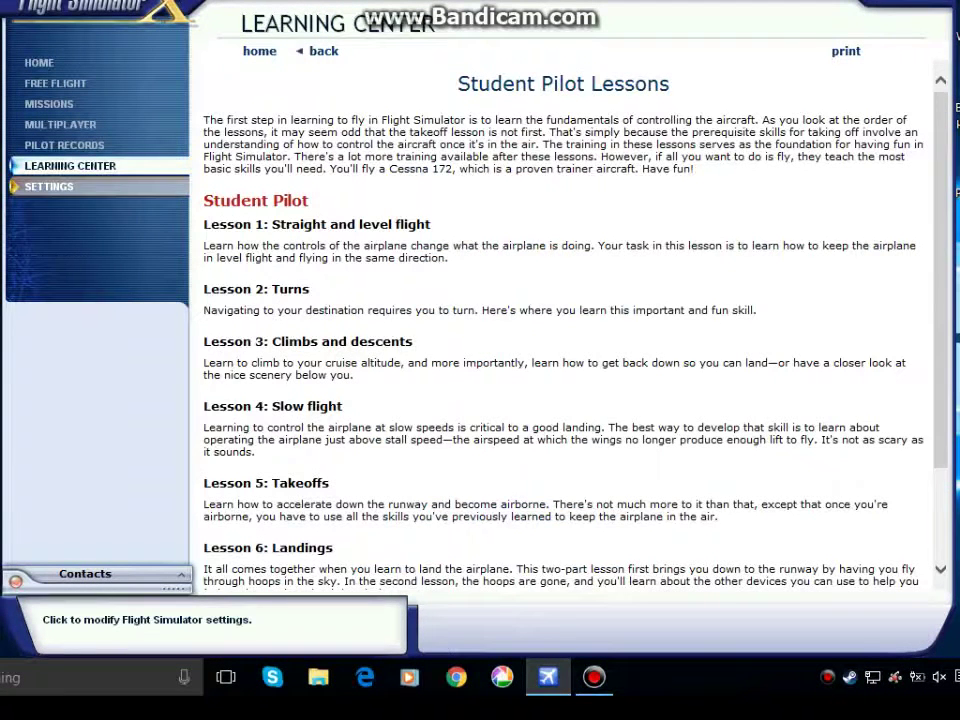
Look over the display settings and the sound volume levels, leaving the sound settings without saving
{"action": "left_click", "coordinate": [50, 186]}
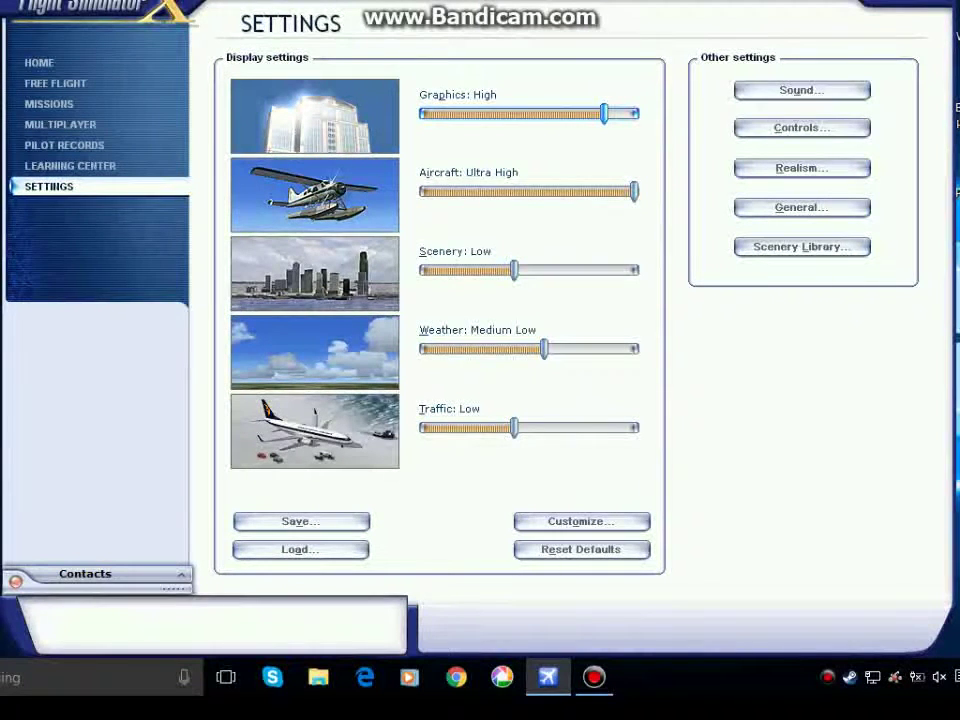
{"action": "left_click", "coordinate": [802, 90]}
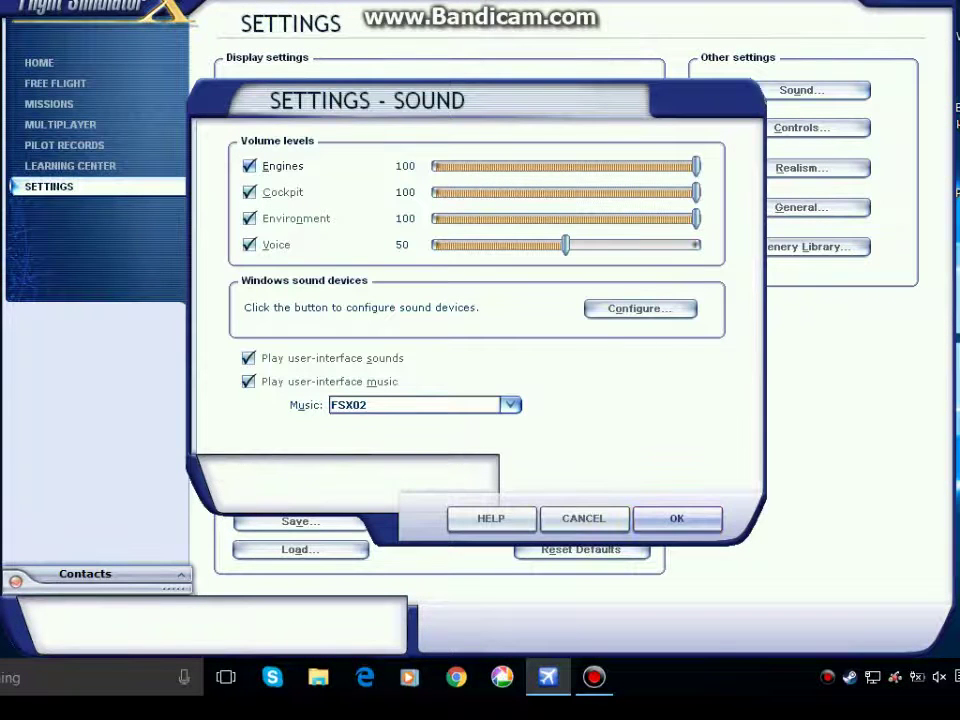
{"action": "left_click", "coordinate": [583, 518]}
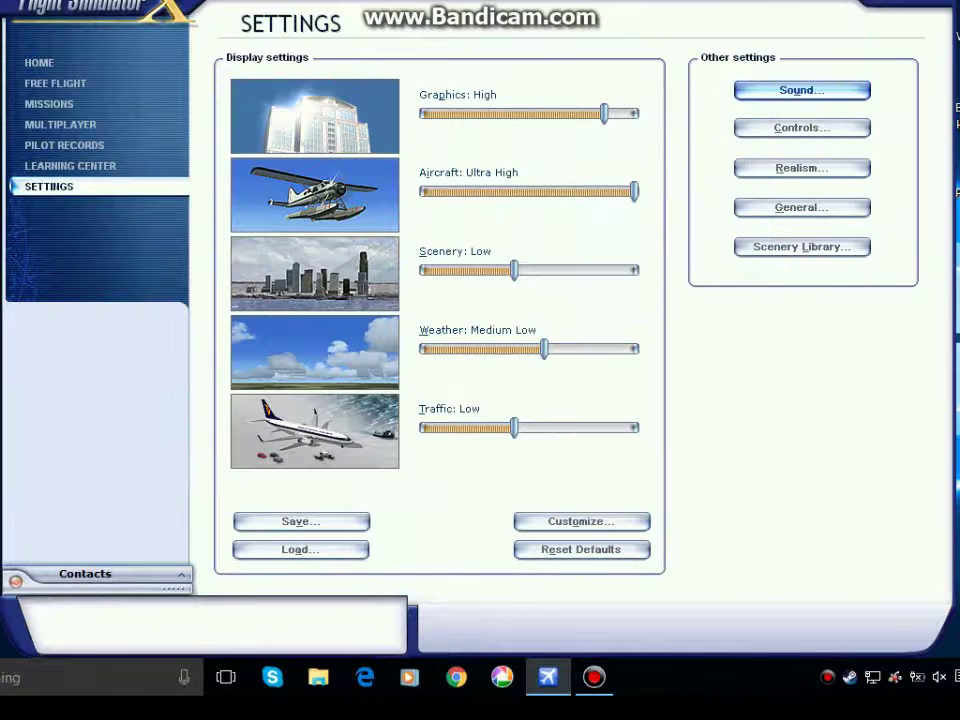
Examine the controller calibration and the full list of key assignments for the USB Vibration Joystick (VS)
{"action": "left_click", "coordinate": [802, 127]}
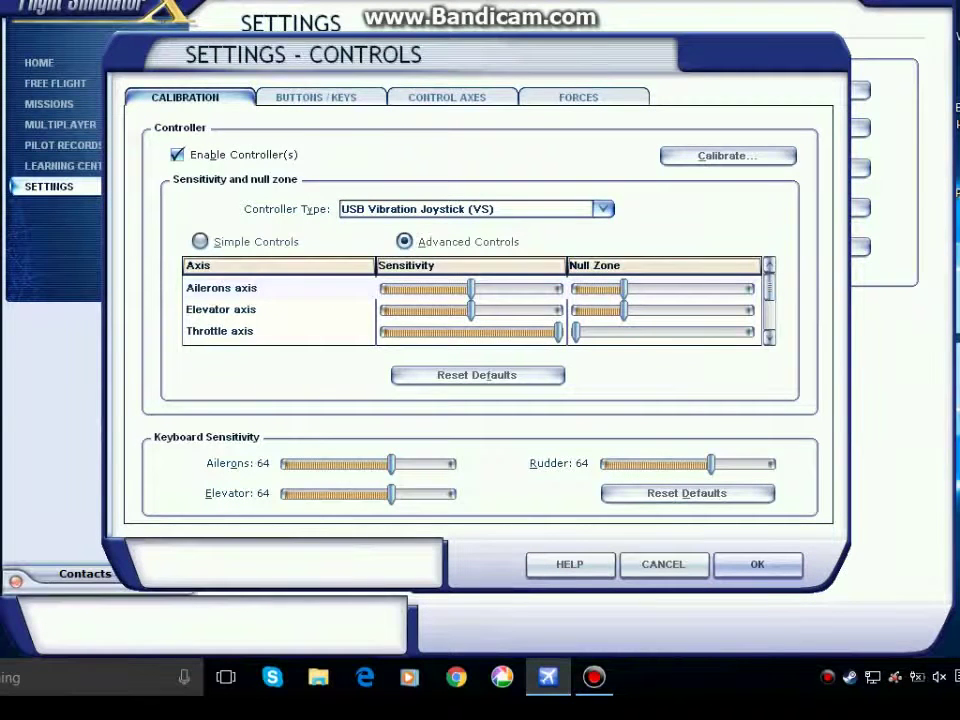
{"action": "left_click", "coordinate": [316, 97]}
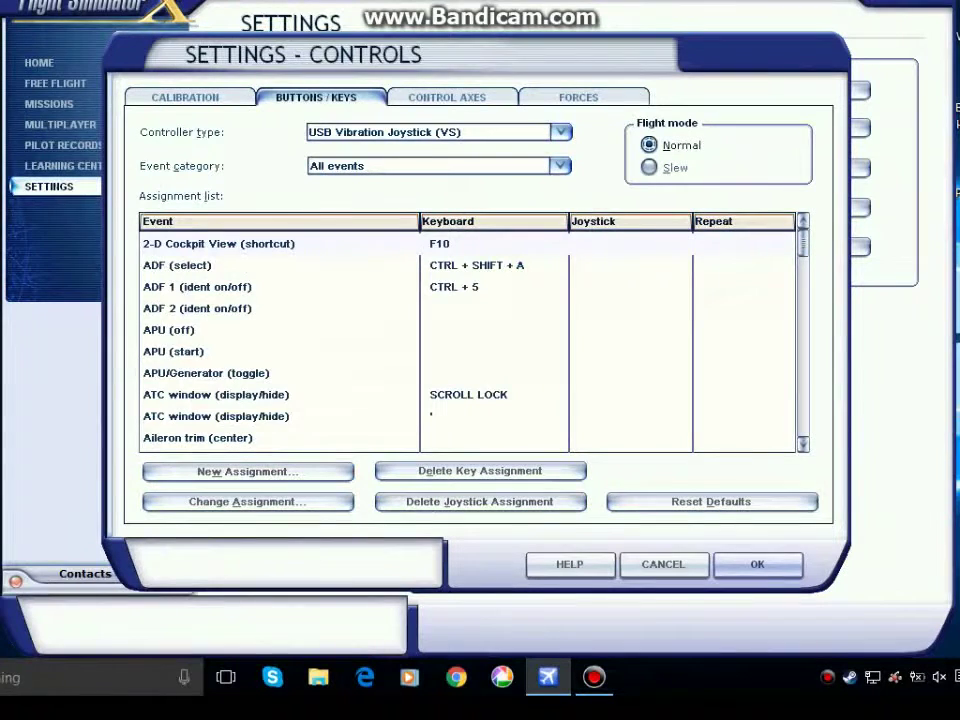
{"action": "scroll", "coordinate": [470, 340], "scroll_direction": "down", "scroll_amount": 15}
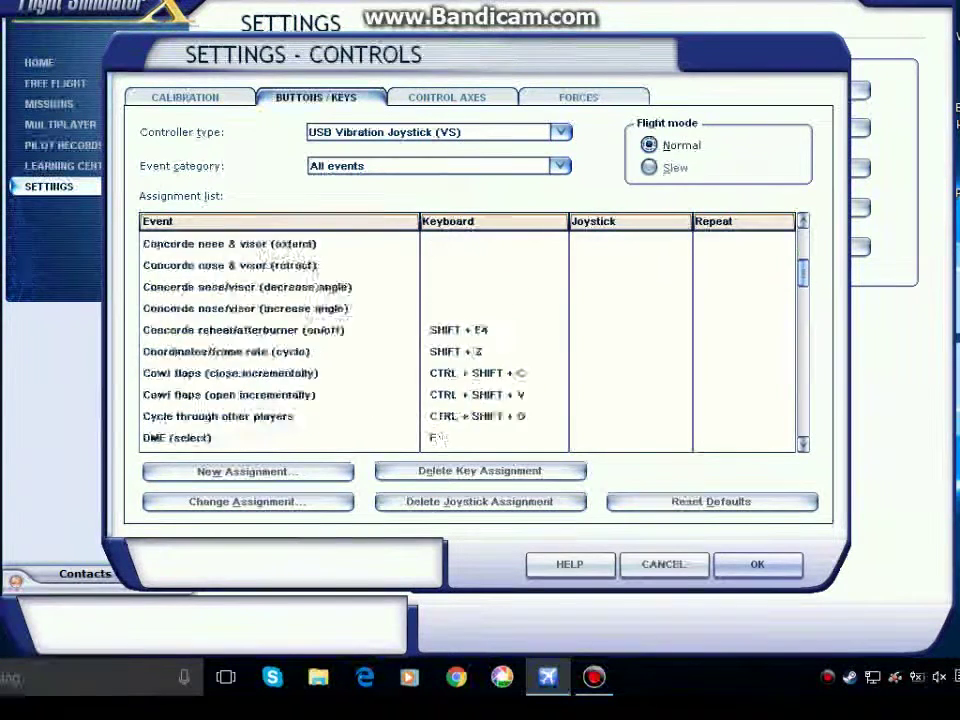
{"action": "scroll", "coordinate": [470, 340], "scroll_direction": "down", "scroll_amount": 5}
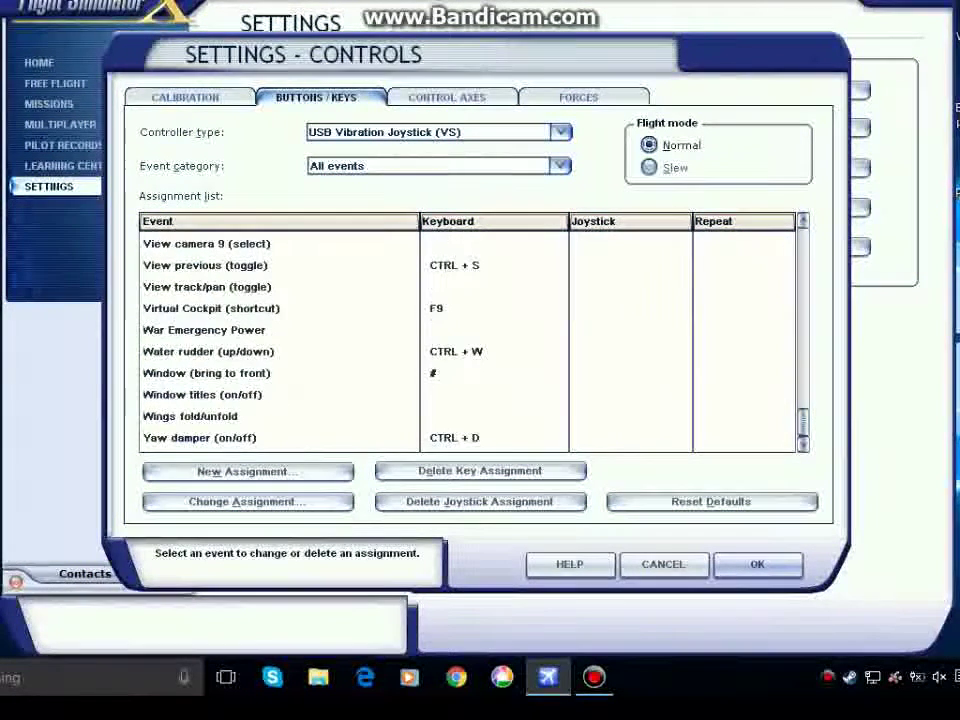
Check the joystick's control axis assignments and the force feedback options, accepting the controls settings
{"action": "left_click", "coordinate": [447, 97]}
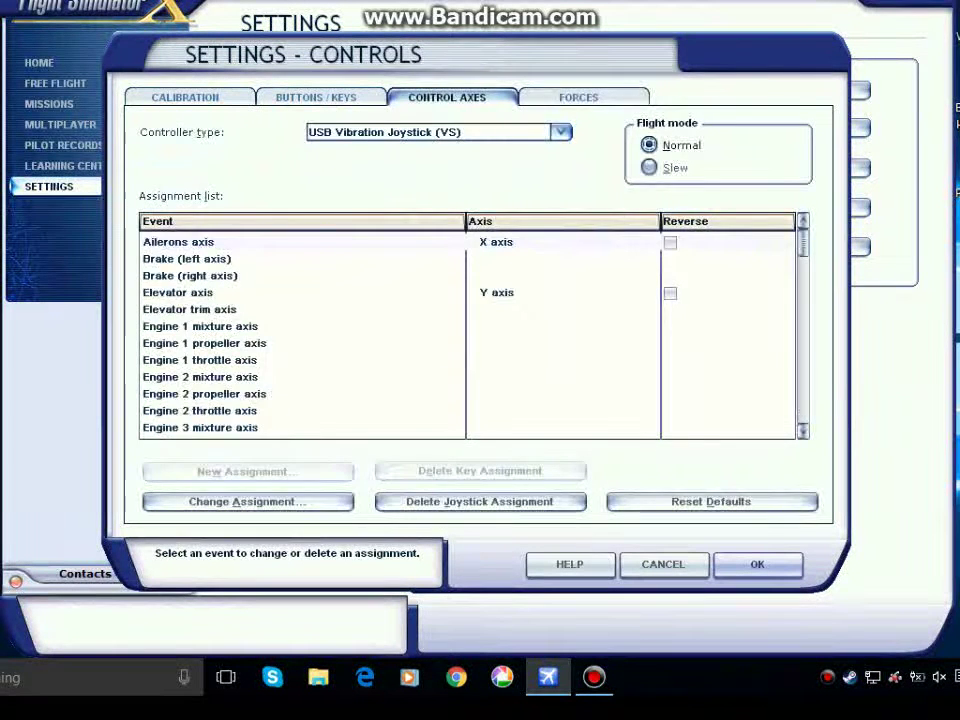
{"action": "left_click", "coordinate": [578, 97]}
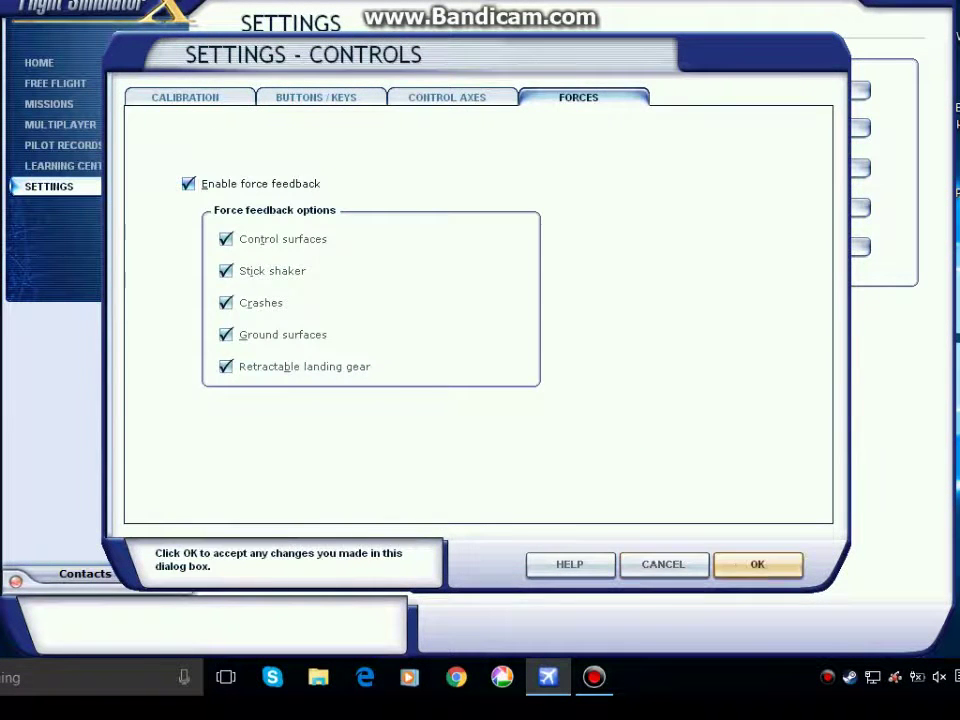
{"action": "left_click", "coordinate": [757, 564]}
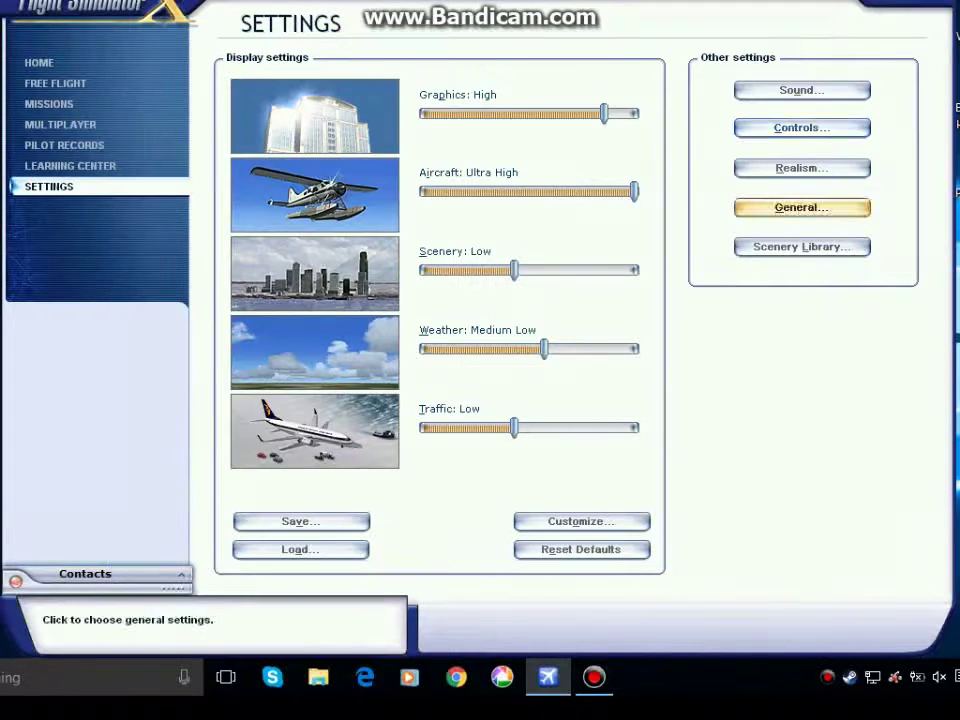
Review the general settings and the available pilot voices, keeping Pilot 3 (male)
{"action": "left_click", "coordinate": [802, 207]}
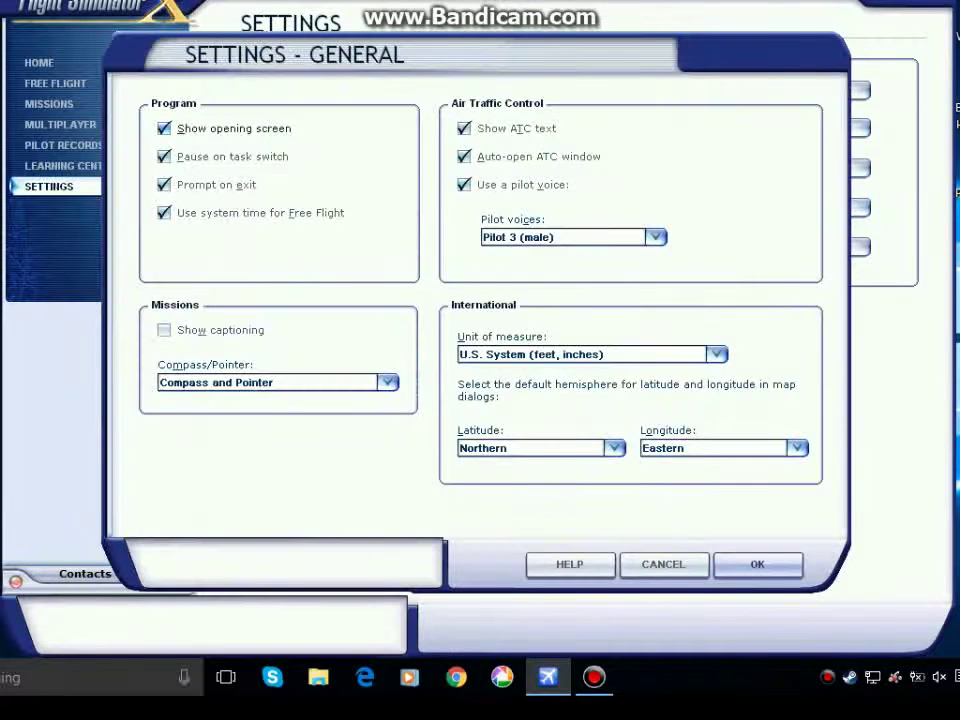
{"action": "left_click", "coordinate": [655, 237]}
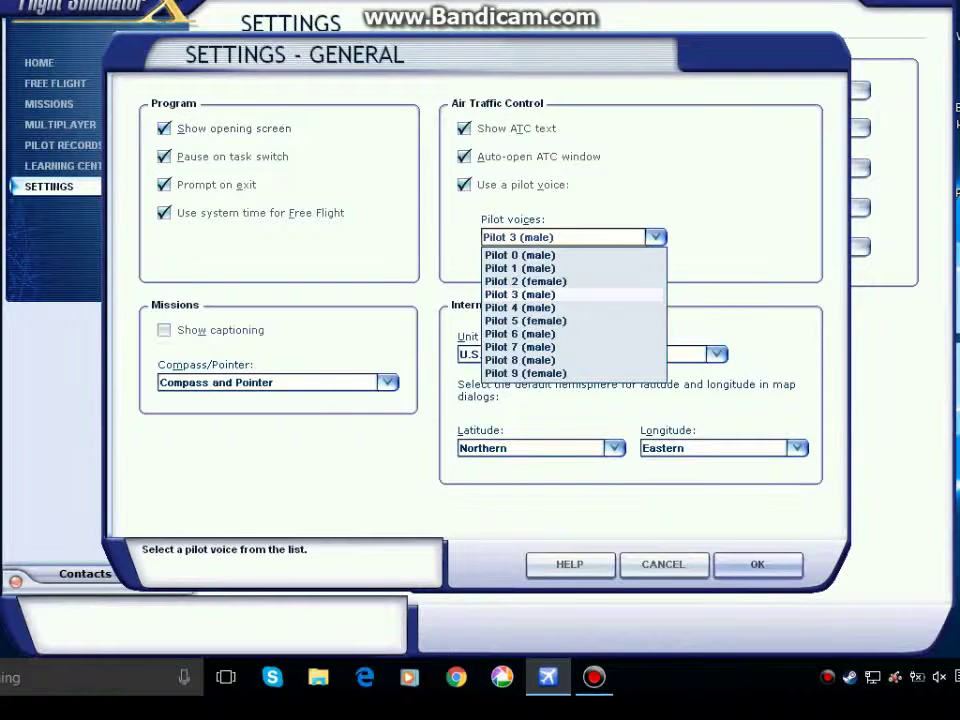
{"action": "key", "text": "Return"}
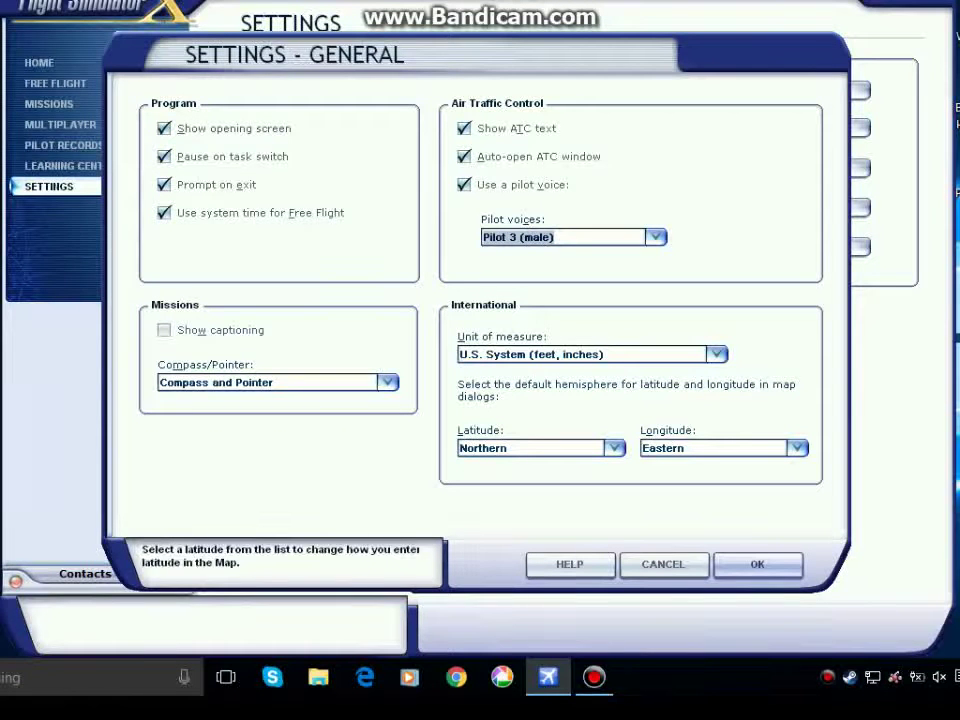
{"action": "left_click", "coordinate": [757, 564]}
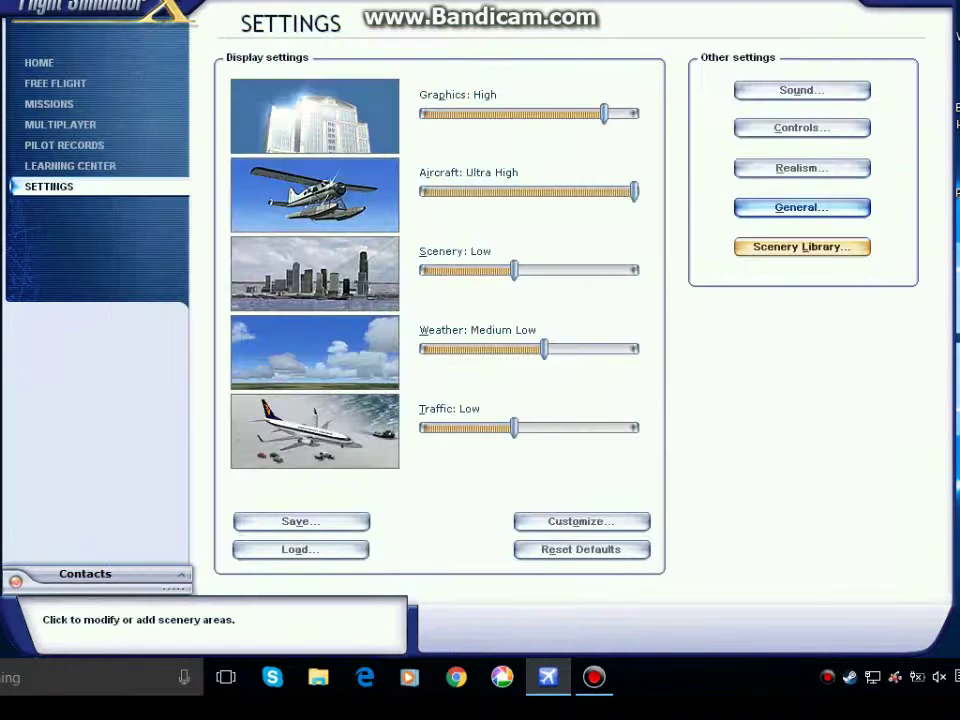
Look through the whole list of available scenery areas in the Scenery Library and close it
{"action": "left_click", "coordinate": [802, 246]}
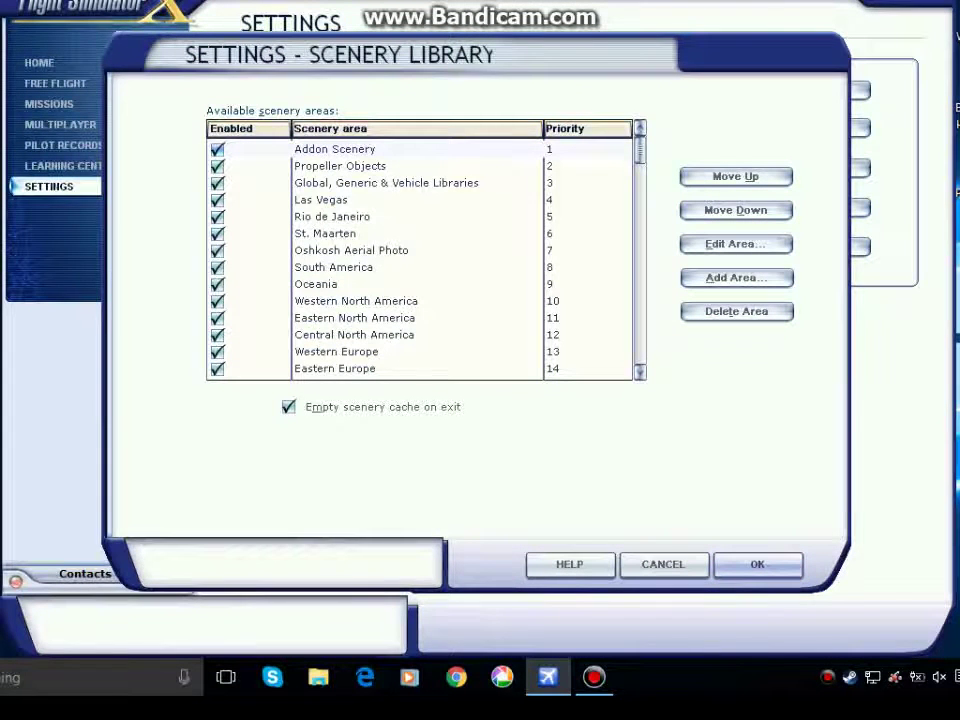
{"action": "scroll", "coordinate": [420, 258], "scroll_direction": "down", "scroll_amount": 2}
{"action": "scroll", "coordinate": [420, 258], "scroll_direction": "down", "scroll_amount": 20}
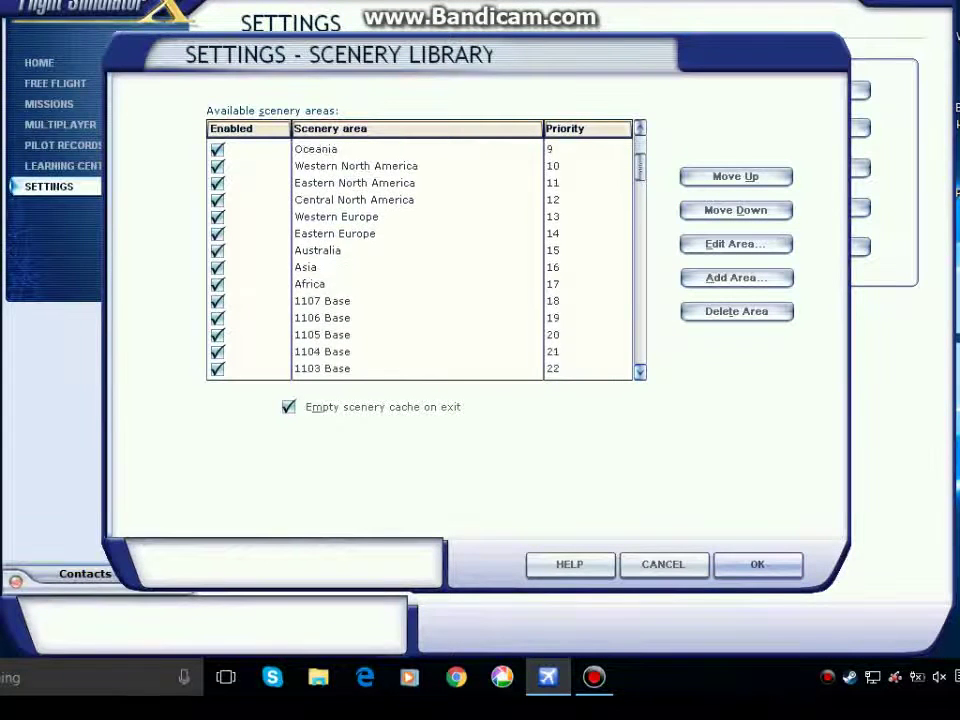
{"action": "scroll", "coordinate": [420, 258], "scroll_direction": "down", "scroll_amount": 20}
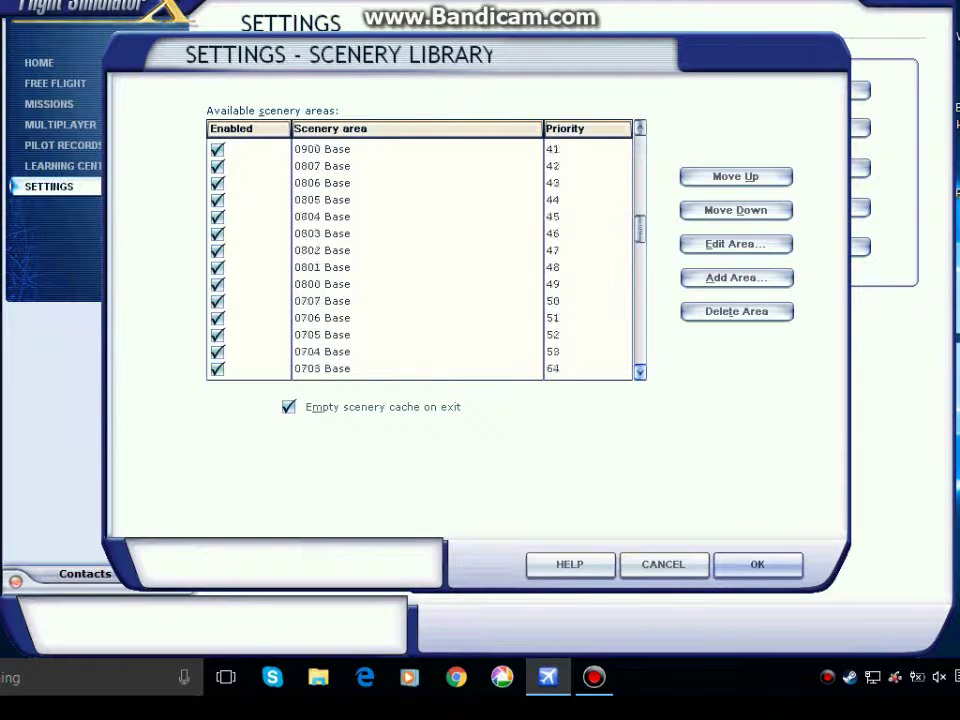
{"action": "scroll", "coordinate": [420, 258], "scroll_direction": "down", "scroll_amount": 20}
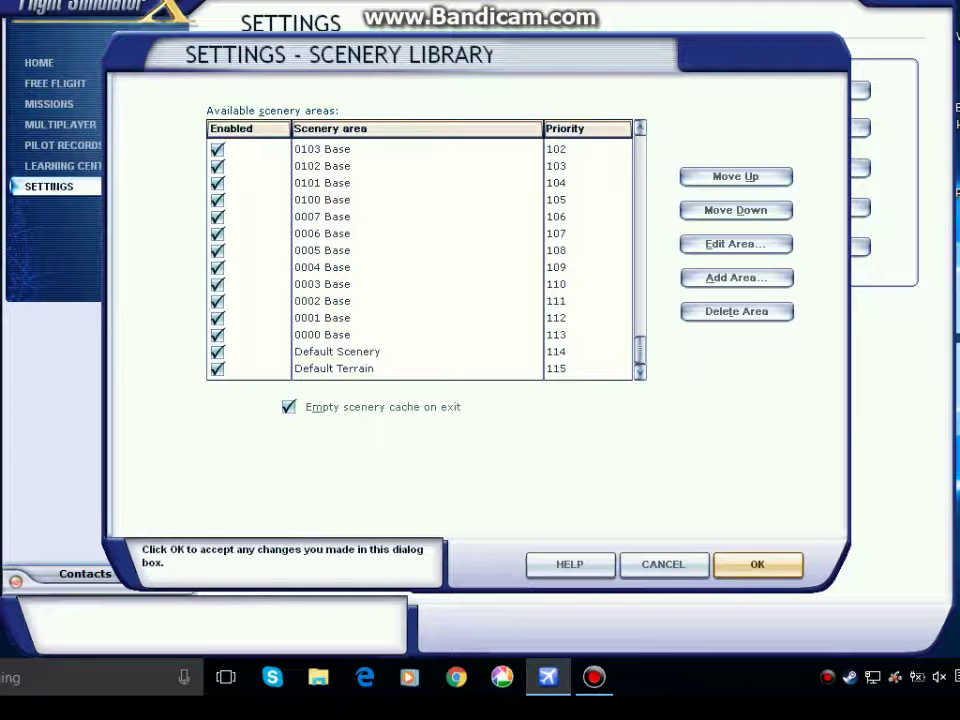
{"action": "key", "text": "Return"}
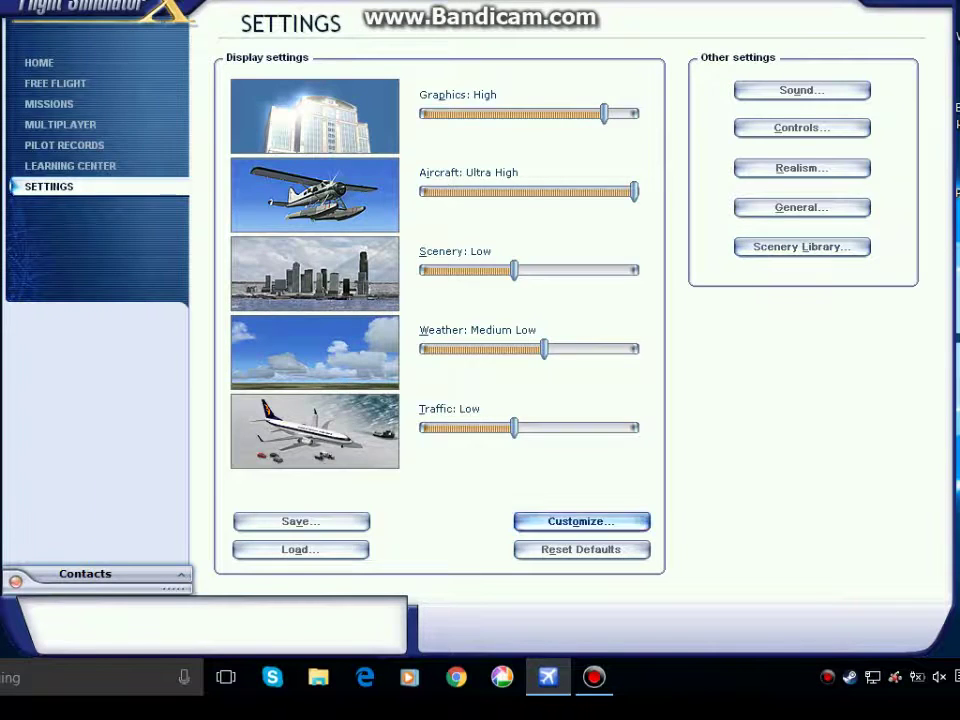
Examine the customizable display settings by category and the global graphics presets, keeping graphics at High
{"action": "left_click", "coordinate": [581, 521]}
{"action": "scroll", "coordinate": [265, 348], "scroll_direction": "down", "scroll_amount": 1}
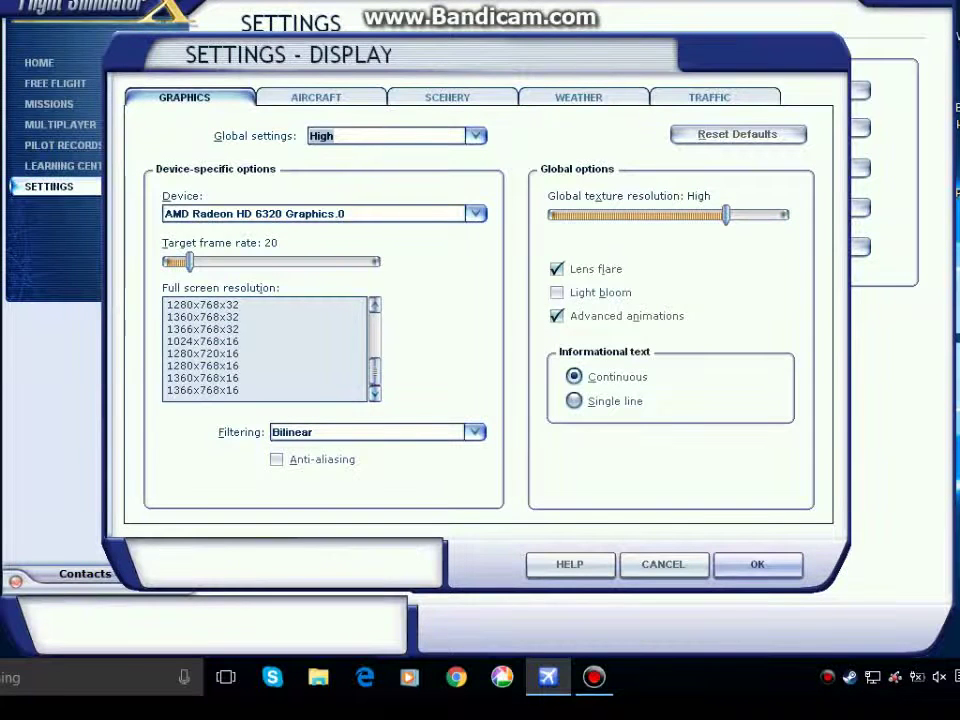
{"action": "key", "text": "ctrl+Tab"}
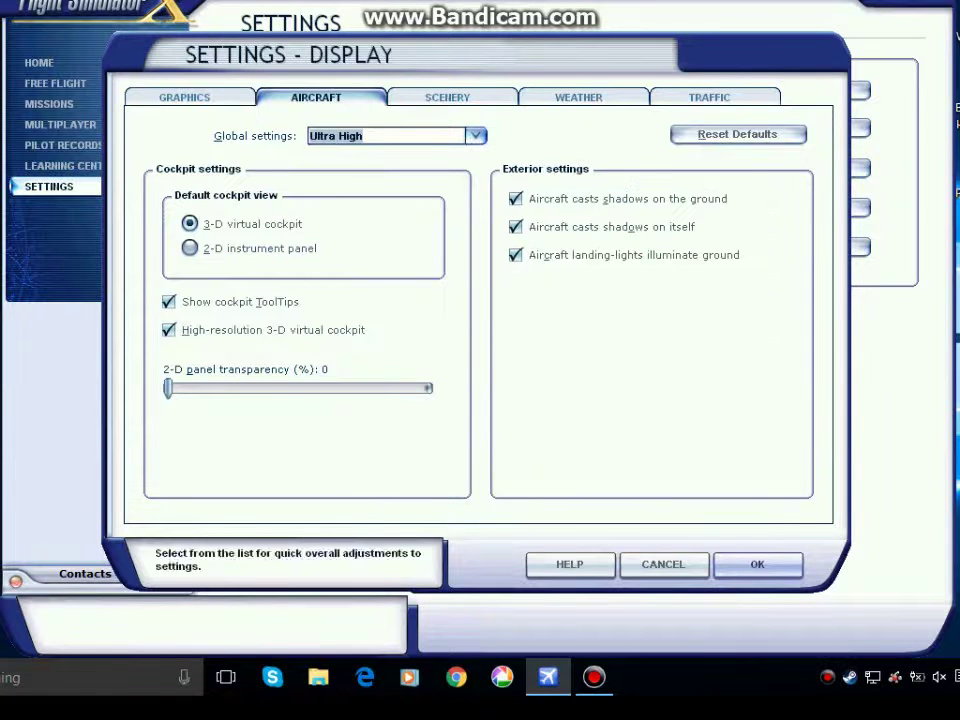
{"action": "key", "text": "ctrl+Tab"}
{"action": "key", "text": "ctrl+Tab"}
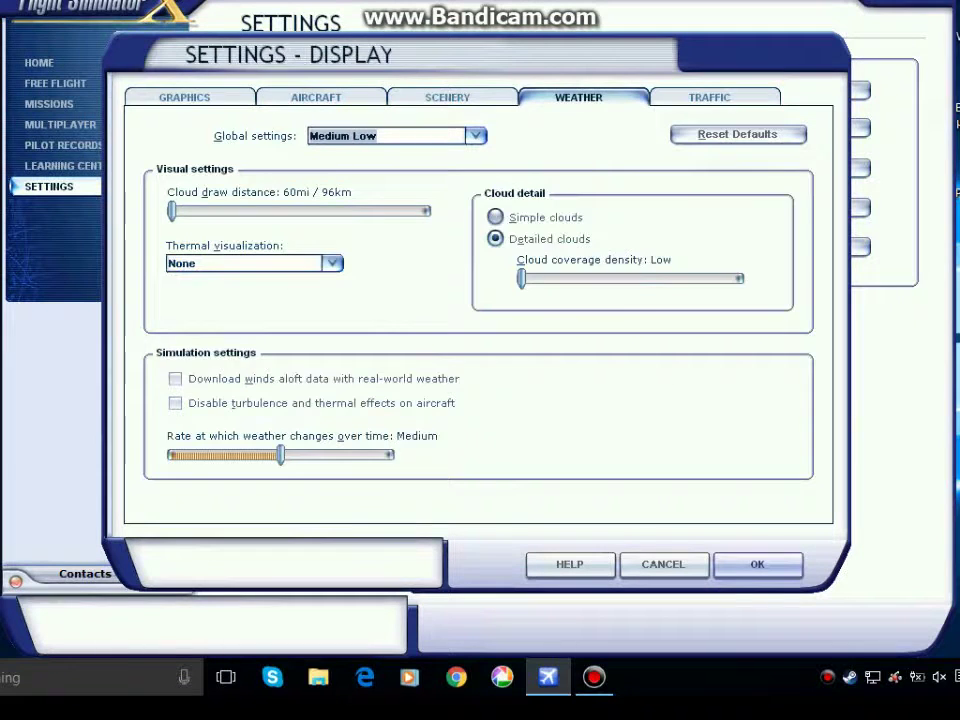
{"action": "key", "text": "ctrl+Tab"}
{"action": "key", "text": "ctrl+Tab"}
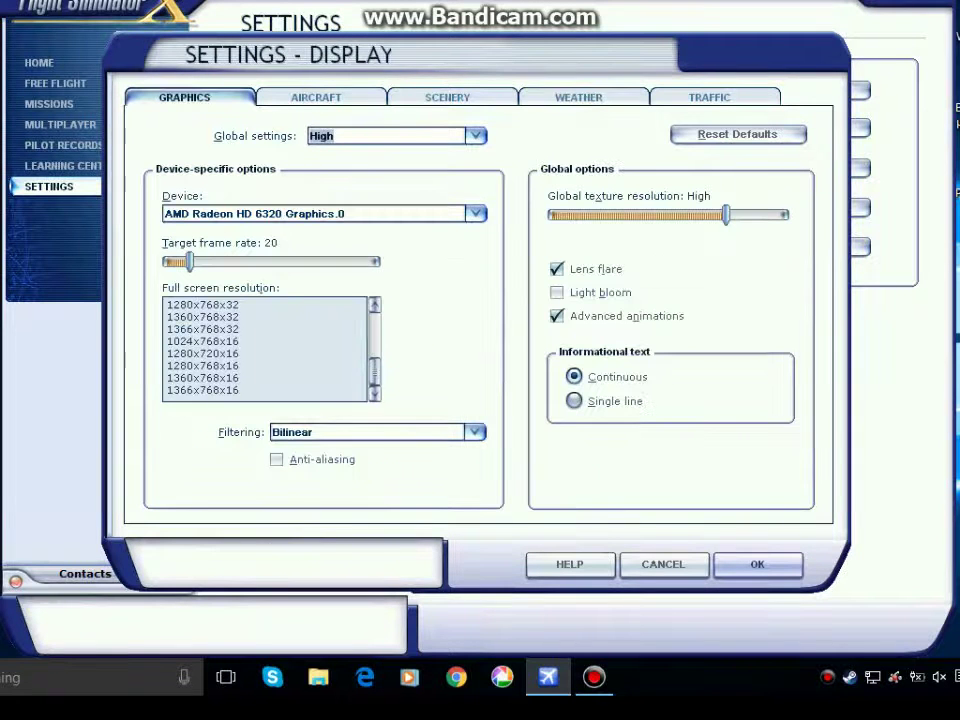
{"action": "key", "text": "alt+Down"}
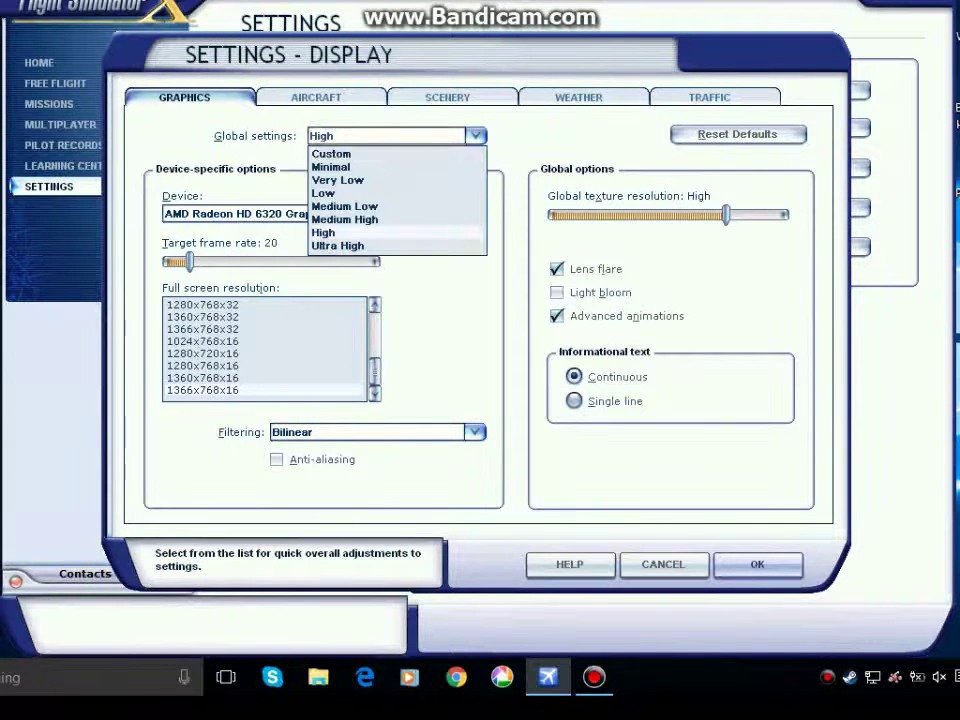
{"action": "key", "text": "Return"}
Set the global scenery display level to Medium Low
{"action": "key", "text": "ctrl+Tab"}
{"action": "key", "text": "ctrl+Tab"}
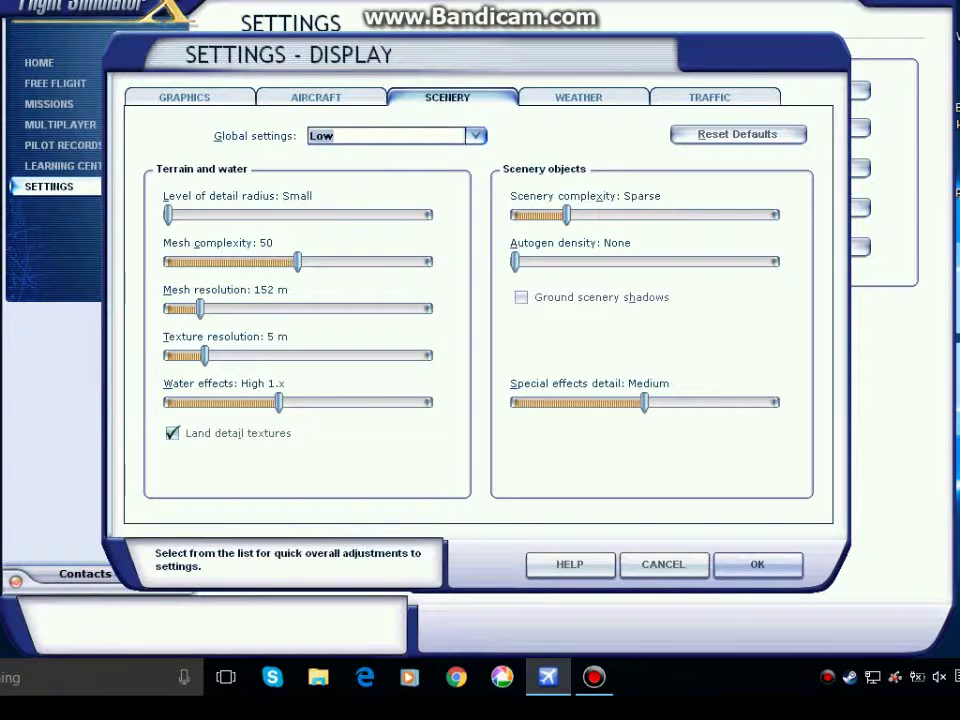
{"action": "key", "text": "alt+Down"}
{"action": "key", "text": "Return"}
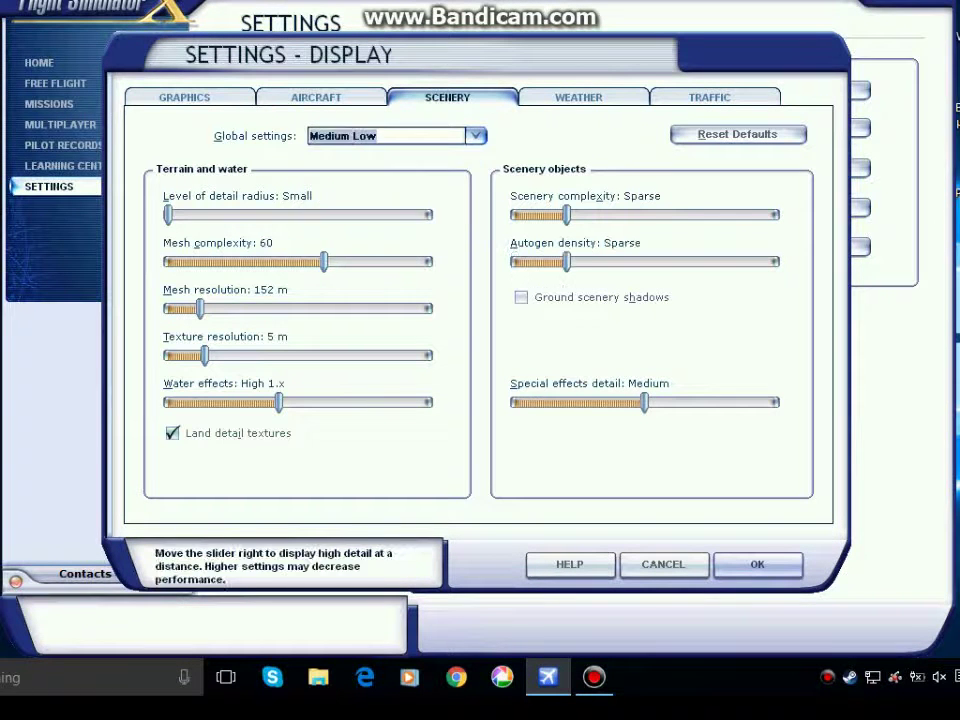
Check the global weather presets, then set the global traffic level to Medium Low and accept the display settings
{"action": "key", "text": "ctrl+Tab"}
{"action": "key", "text": "alt+Down"}
{"action": "key", "text": "Return"}
{"action": "key", "text": "ctrl+Tab"}
{"action": "key", "text": "alt+Down"}
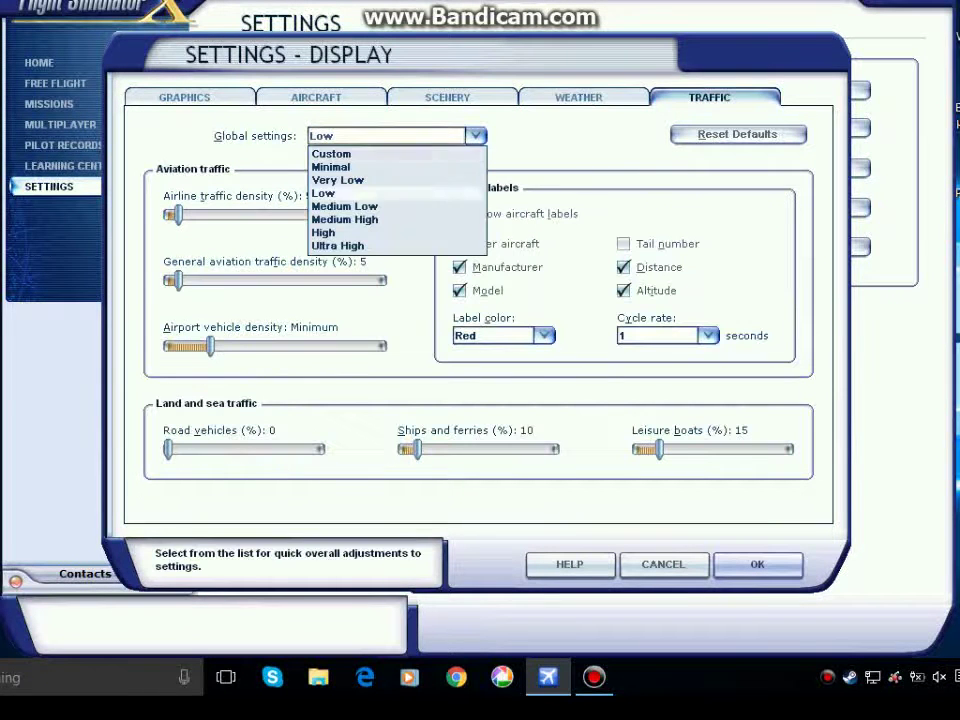
{"action": "key", "text": "Down"}
{"action": "key", "text": "Return"}
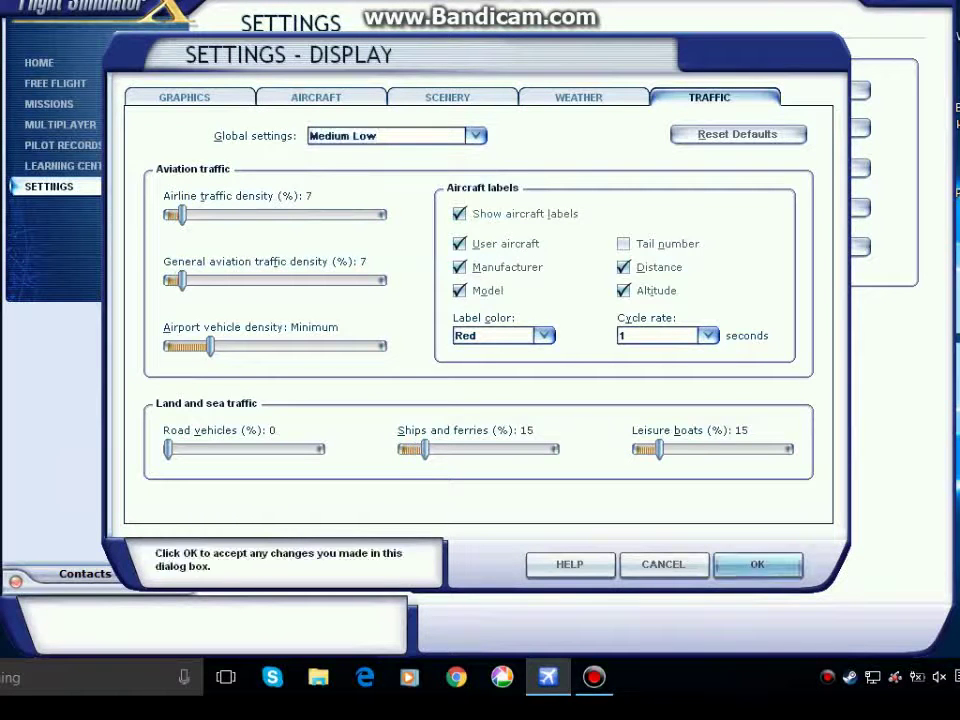
{"action": "key", "text": "Return"}
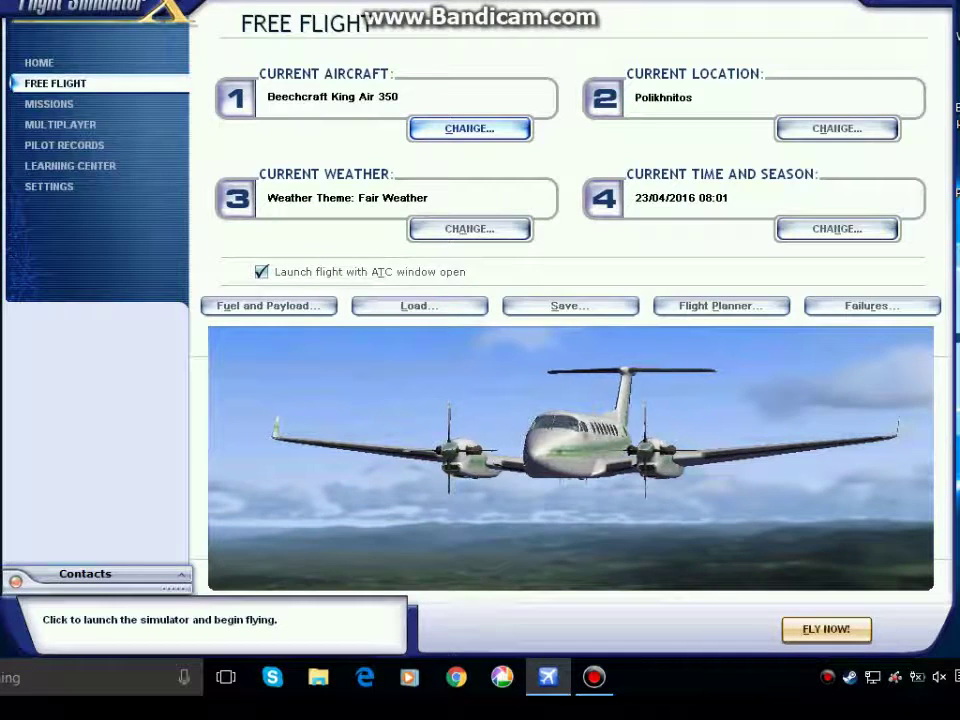
Launch the free flight and tune LG0D Traffic on 122.900, moving the ATC menu out of the runway view
{"action": "left_click", "coordinate": [826, 629]}
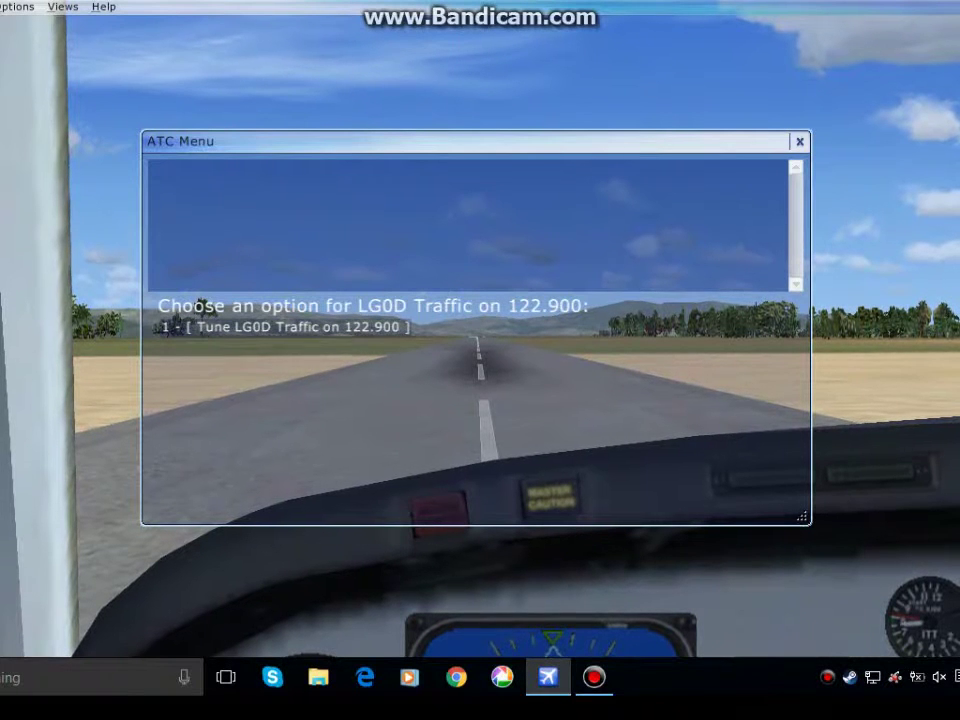
{"action": "key", "text": "1"}
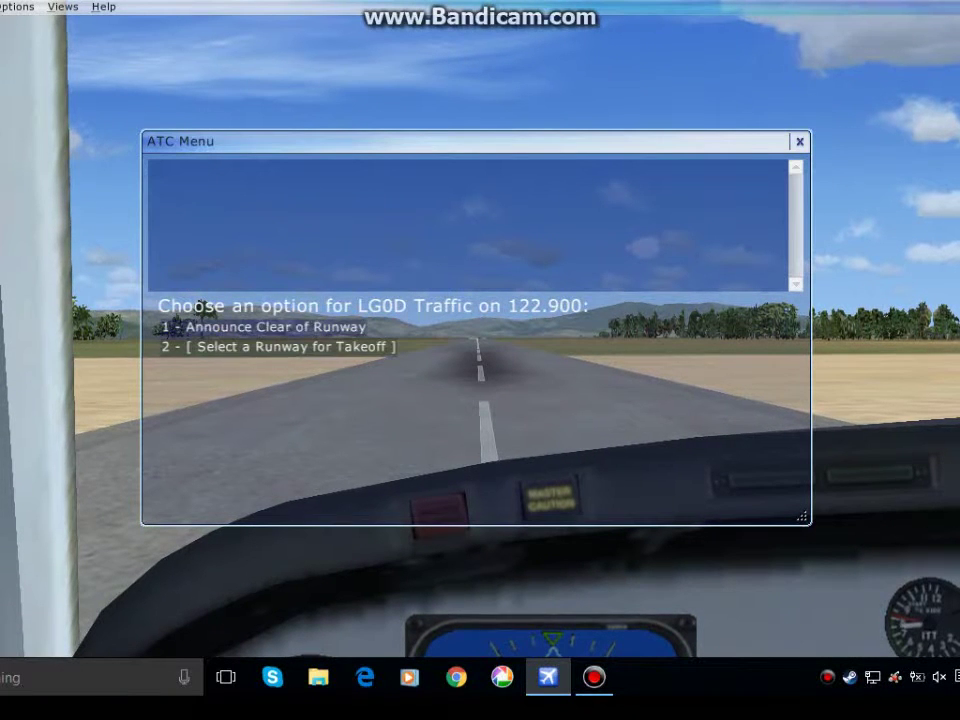
{"action": "left_click_drag", "start_coordinate": [400, 140], "coordinate": [696, 8]}
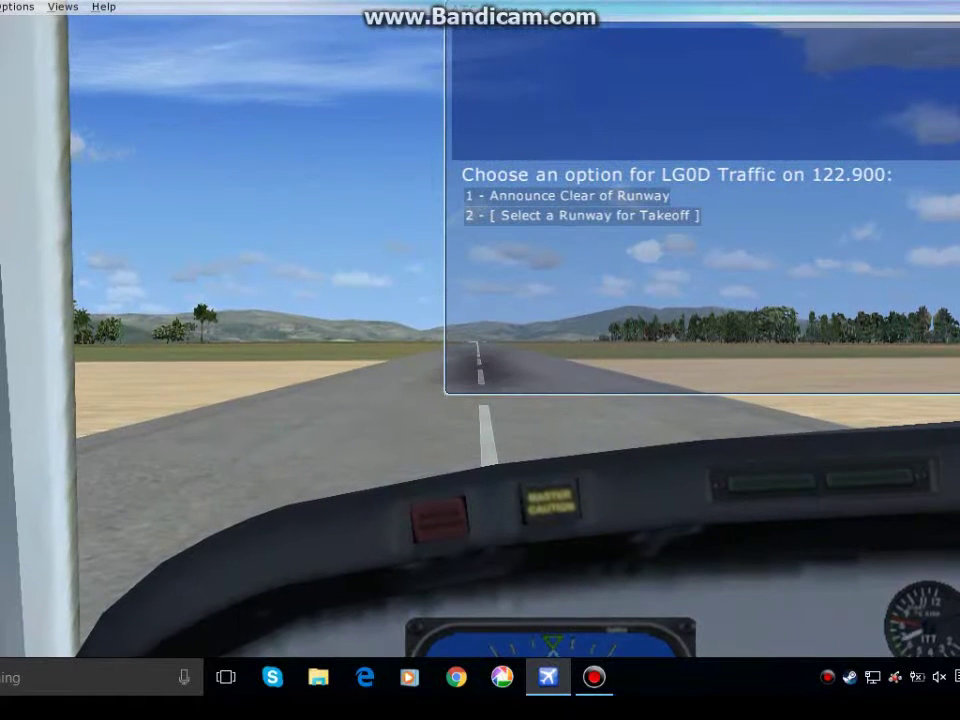
{"action": "left_click_drag", "start_coordinate": [557, 8], "coordinate": [845, 2]}
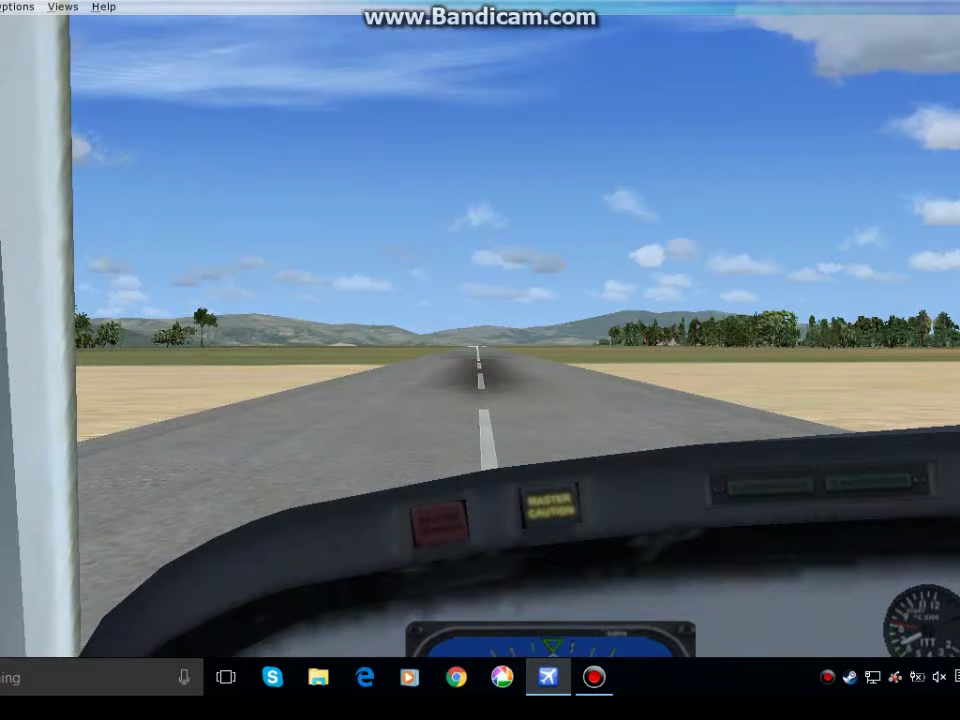
Look over the virtual cockpit's instrument panel and view the King Air 350 from outside
{"action": "key", "text": "shift+BackSpace"}
{"action": "key", "text": "ctrl+shift+Right"}
{"action": "key", "text": "shift+Return"}
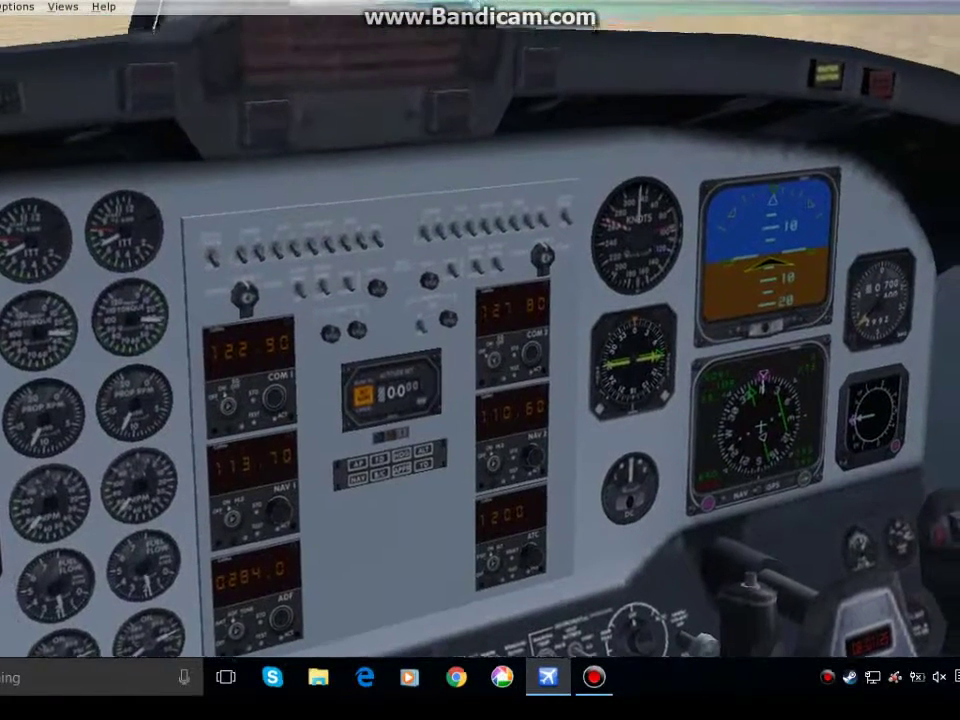
{"action": "key", "text": "shift+BackSpace"}
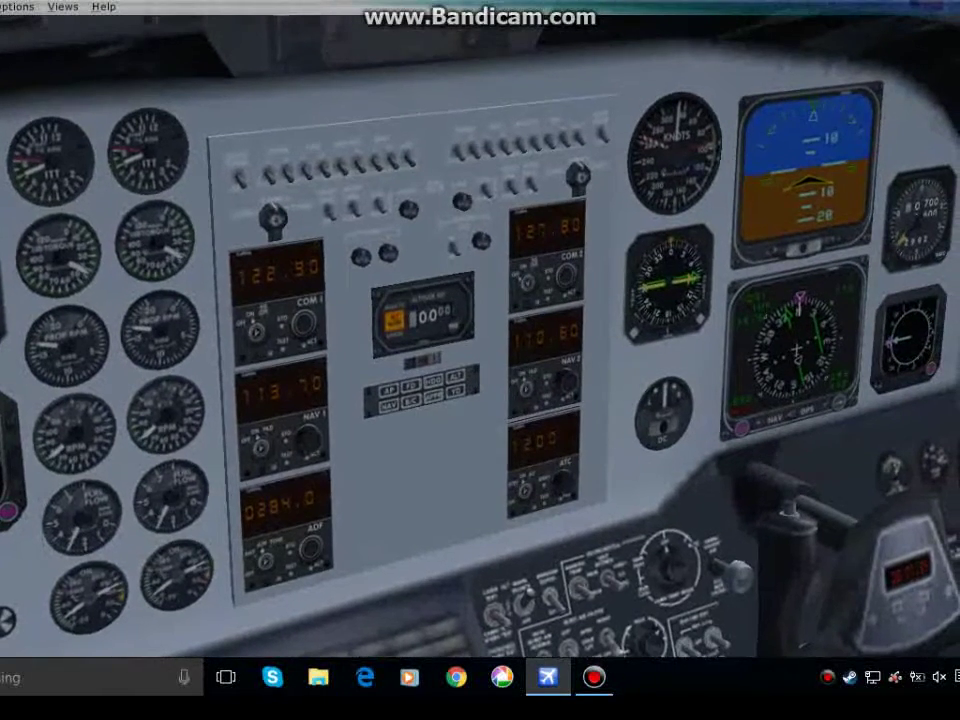
{"action": "key", "text": "s"}
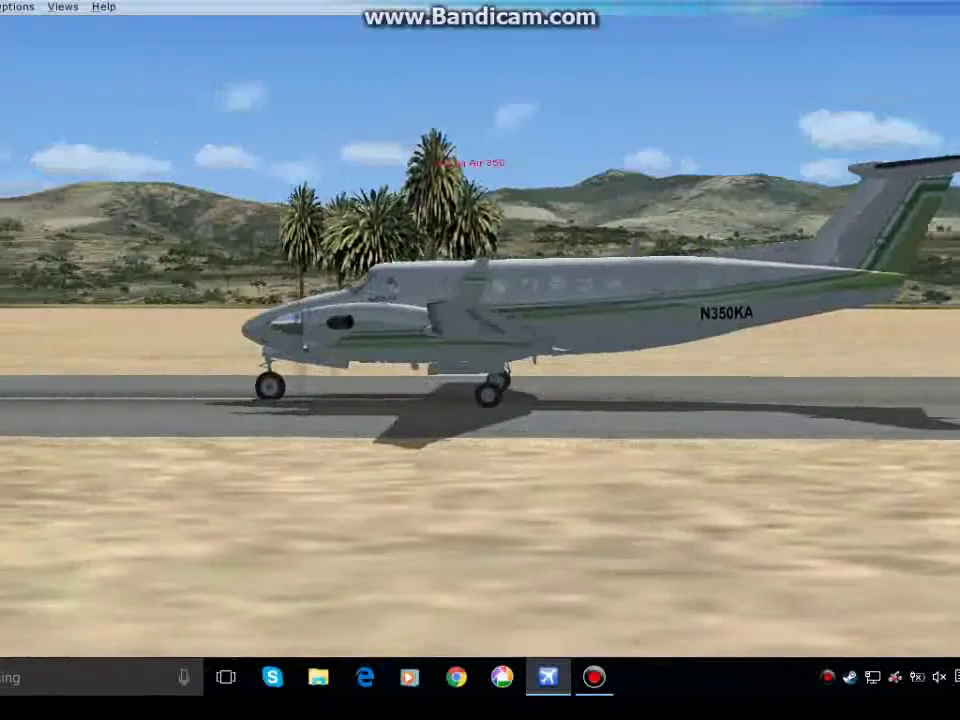
{"action": "key", "text": "a"}
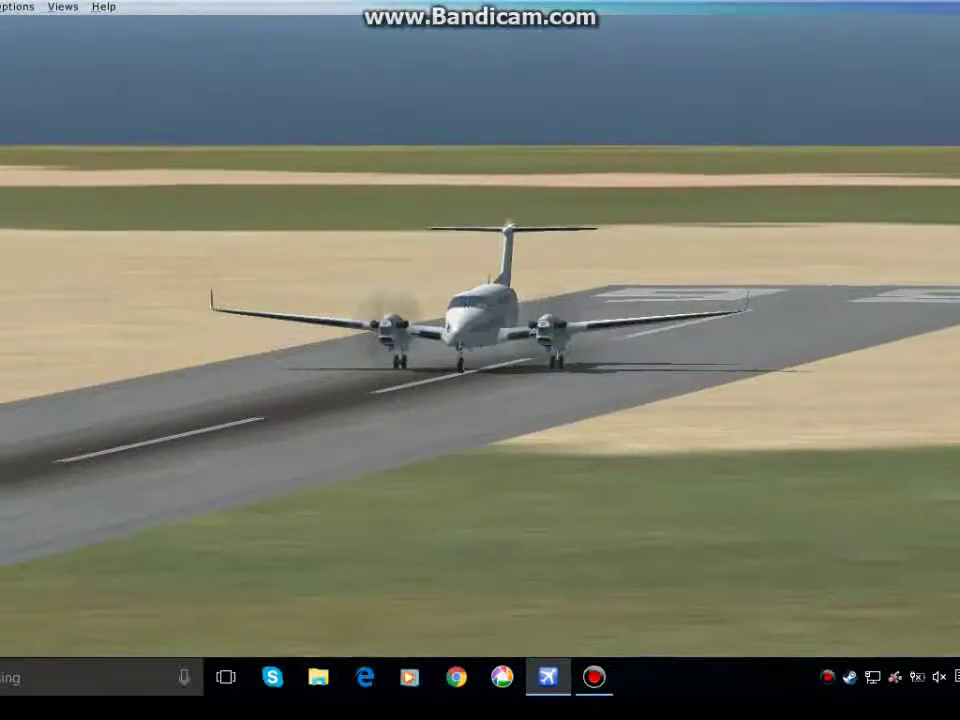